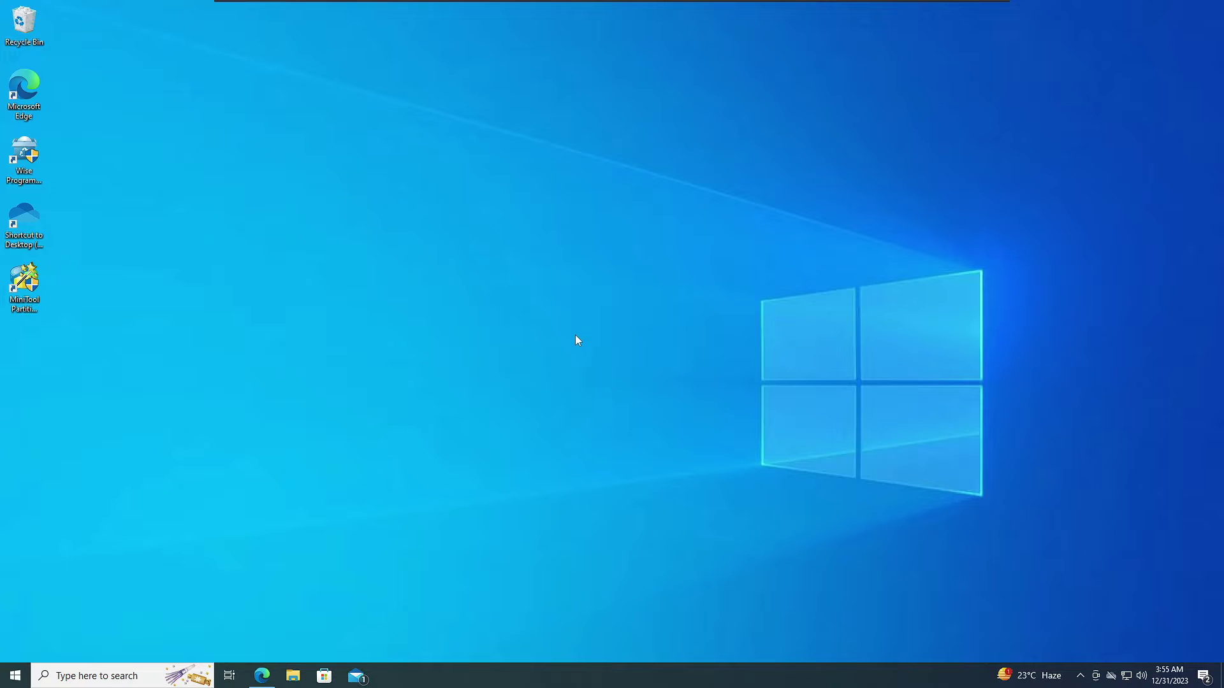
Open Windows Update in Settings and recheck, confirming the PC is up to date at 3:56 AM.
right_click(3, 679)
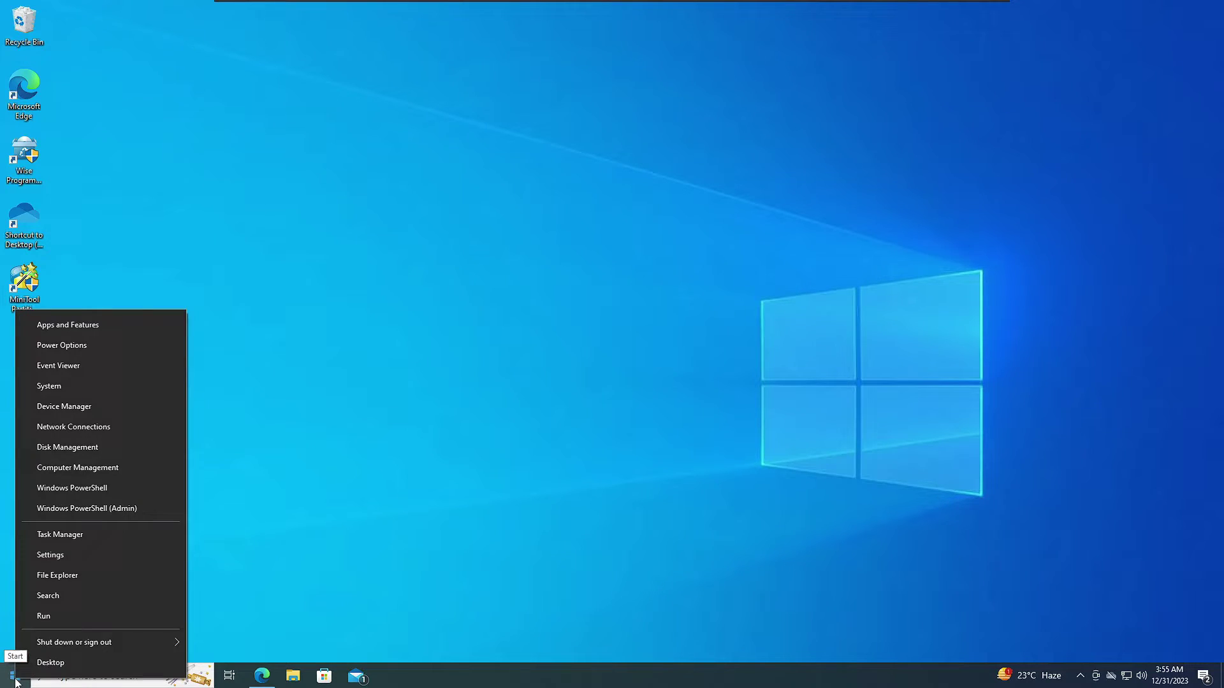
left_click(64, 556)
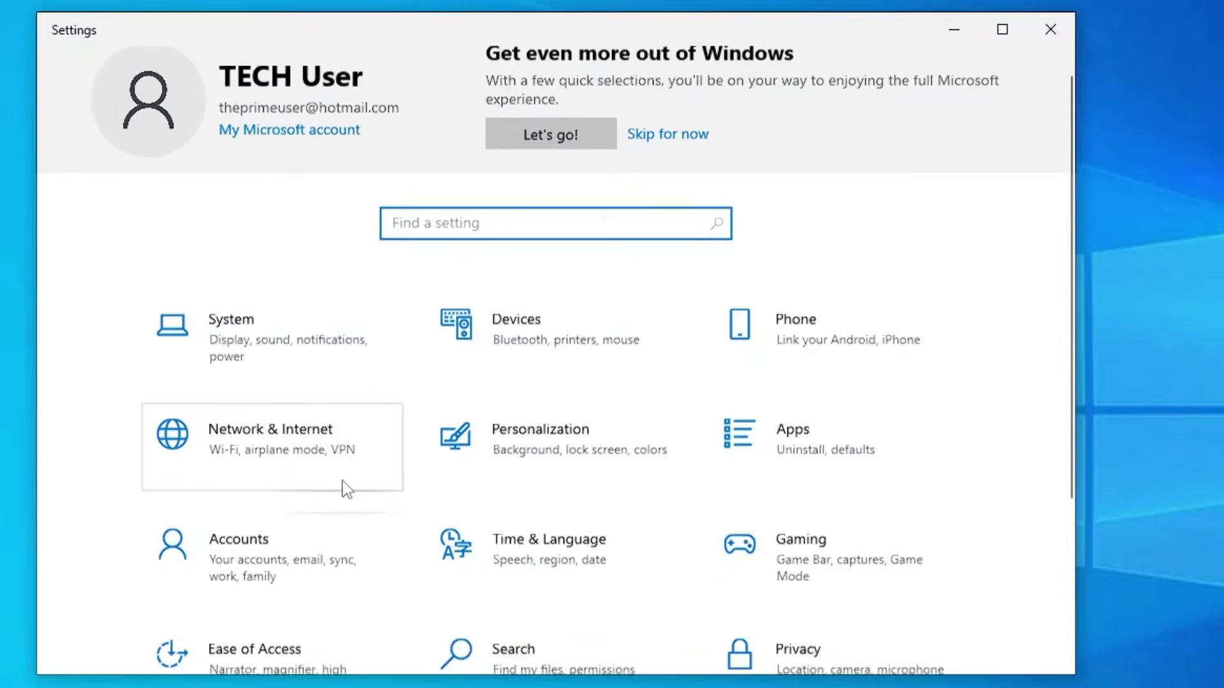
scroll(403, 430, "down", 3)
left_click(292, 556)
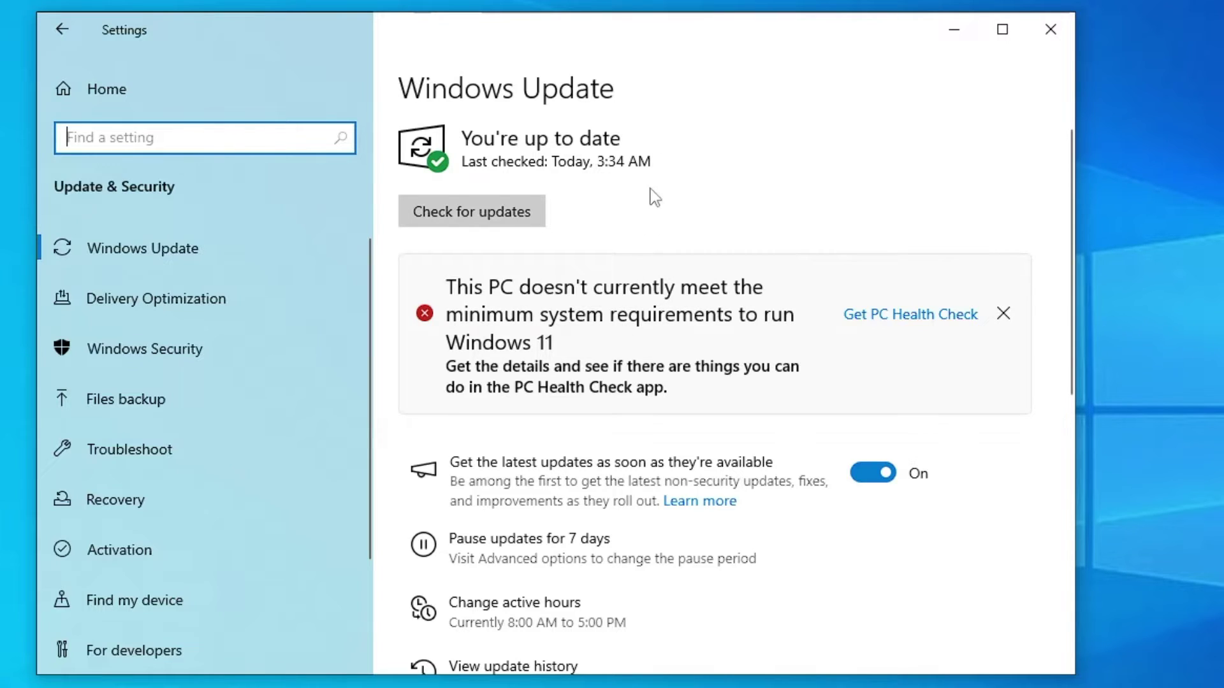
left_click_drag(568, 27, 641, 14)
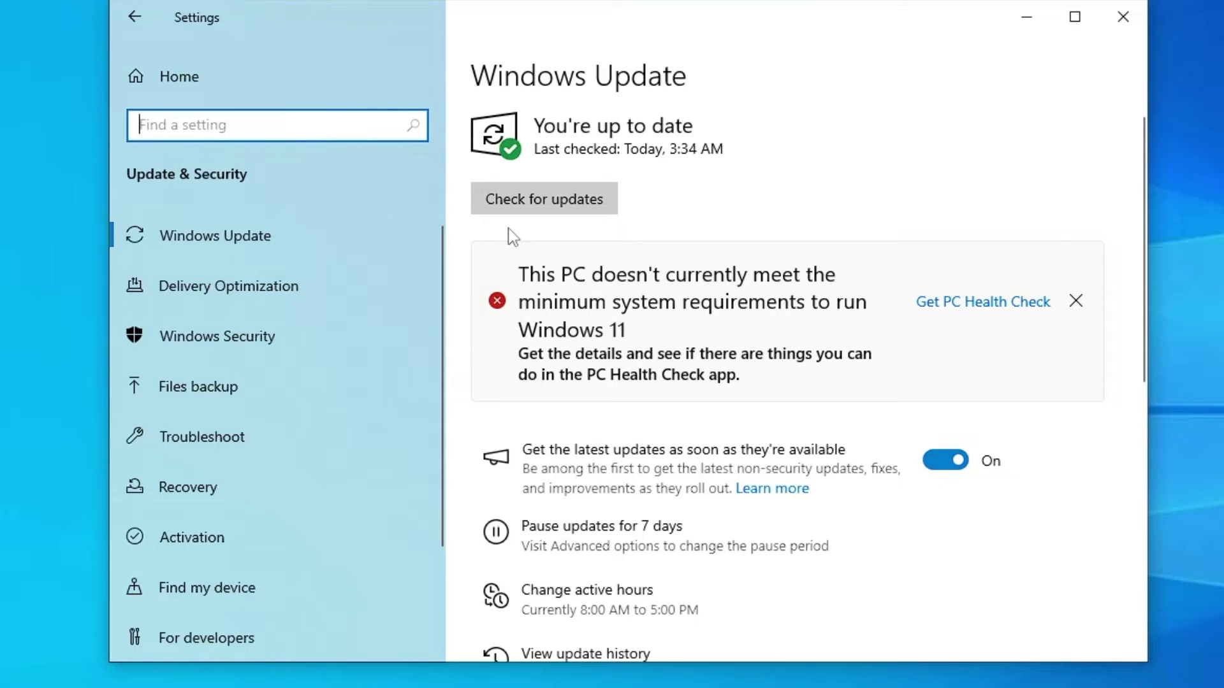
left_click(569, 206)
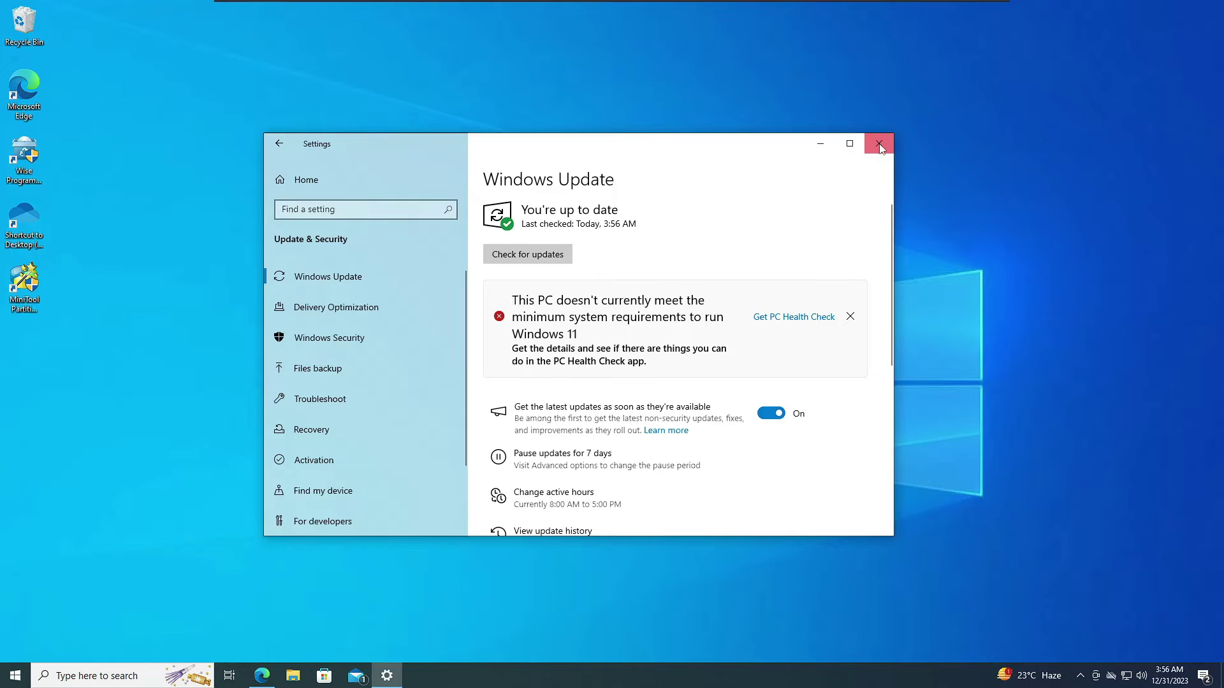
Close Settings, search 'windows 11' in Edge, and open Microsoft's official Download Windows 11 page.
left_click(1123, 17)
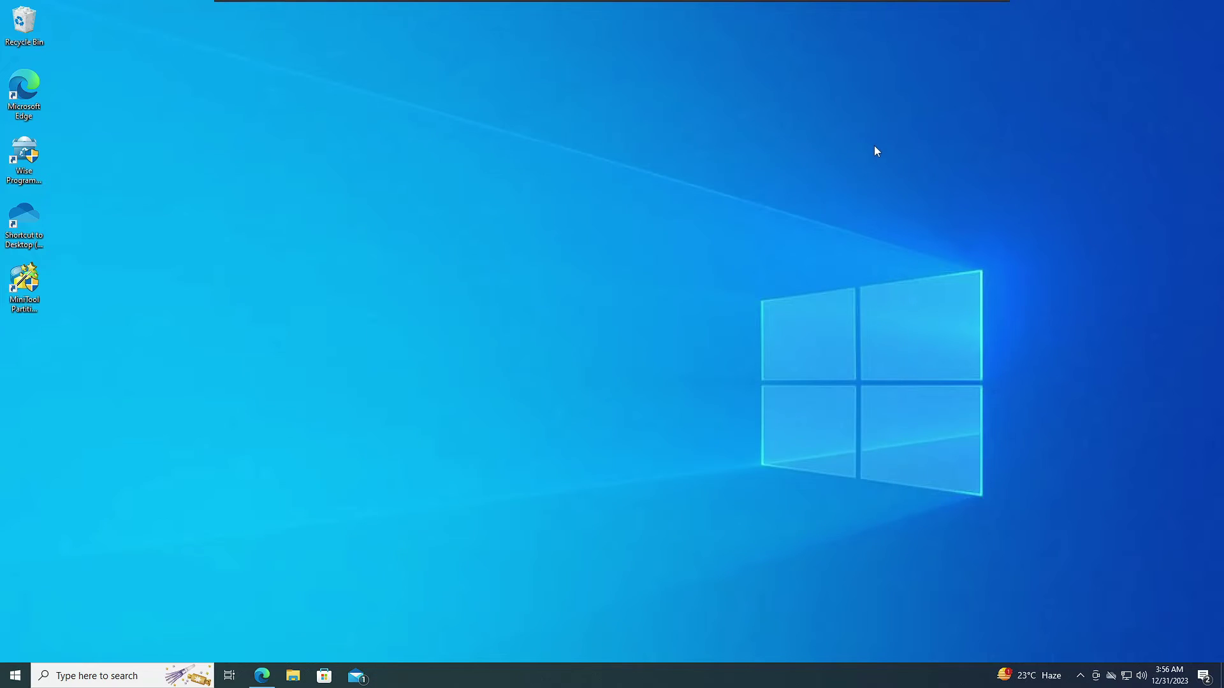
left_click(266, 678)
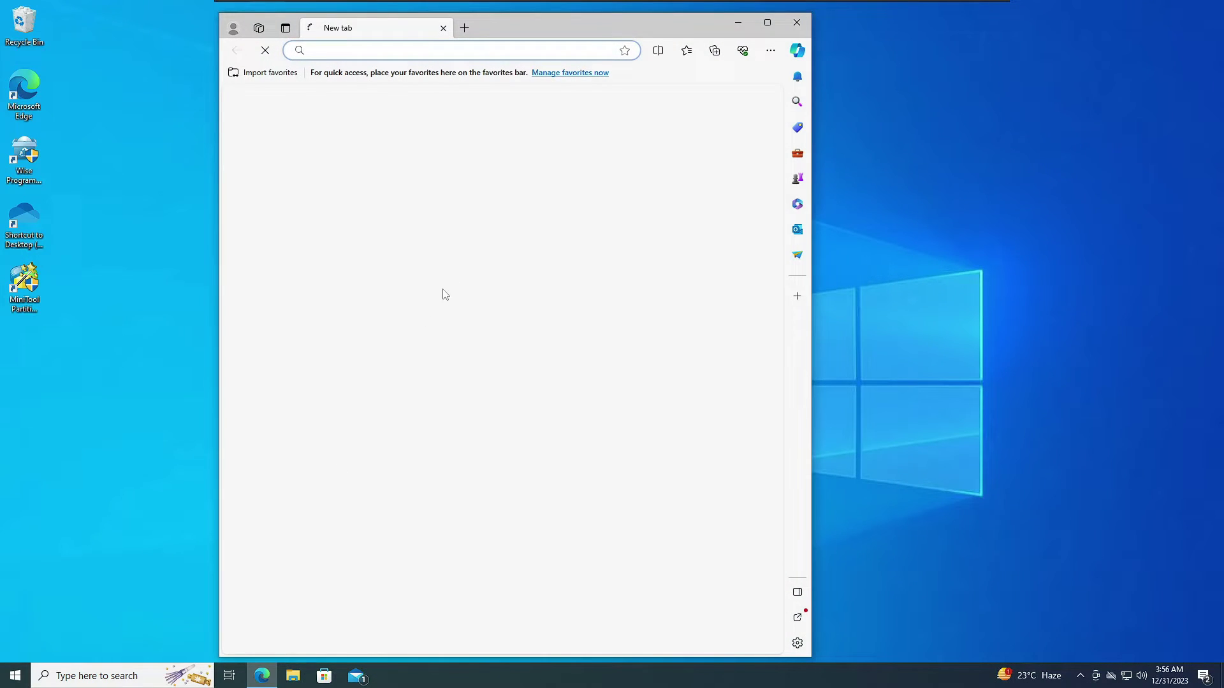
left_click(578, 46)
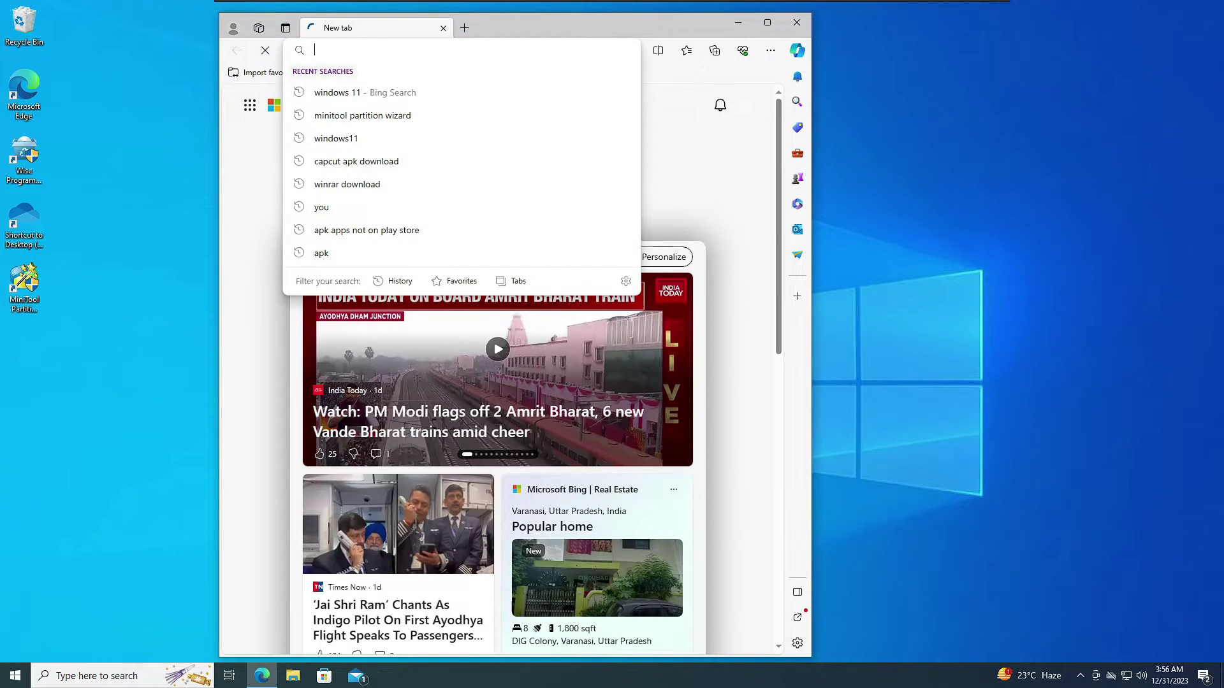
type("windows 11")
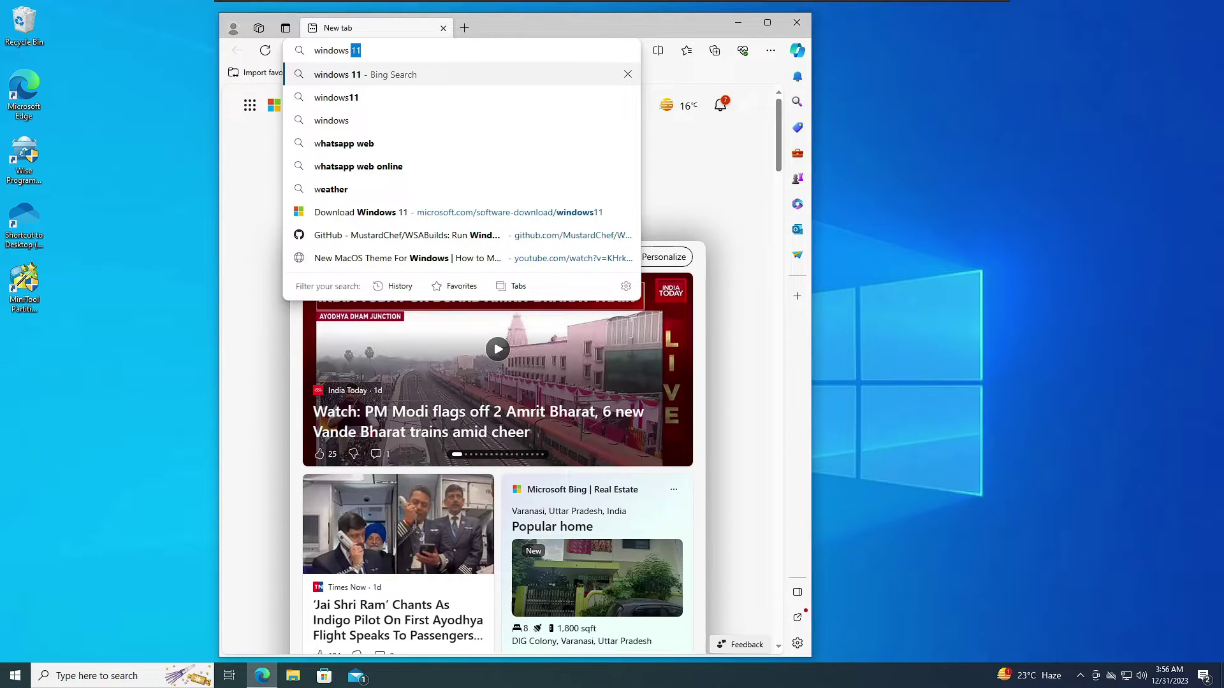
key("Return")
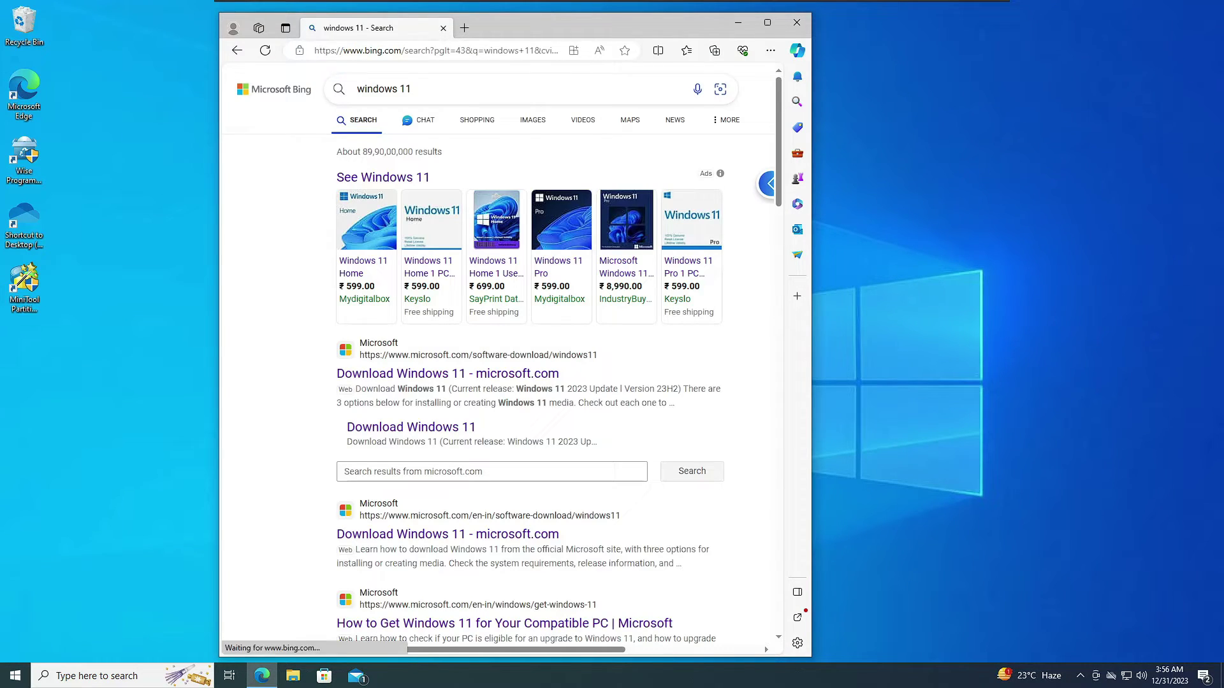
scroll(412, 381, "down", 1)
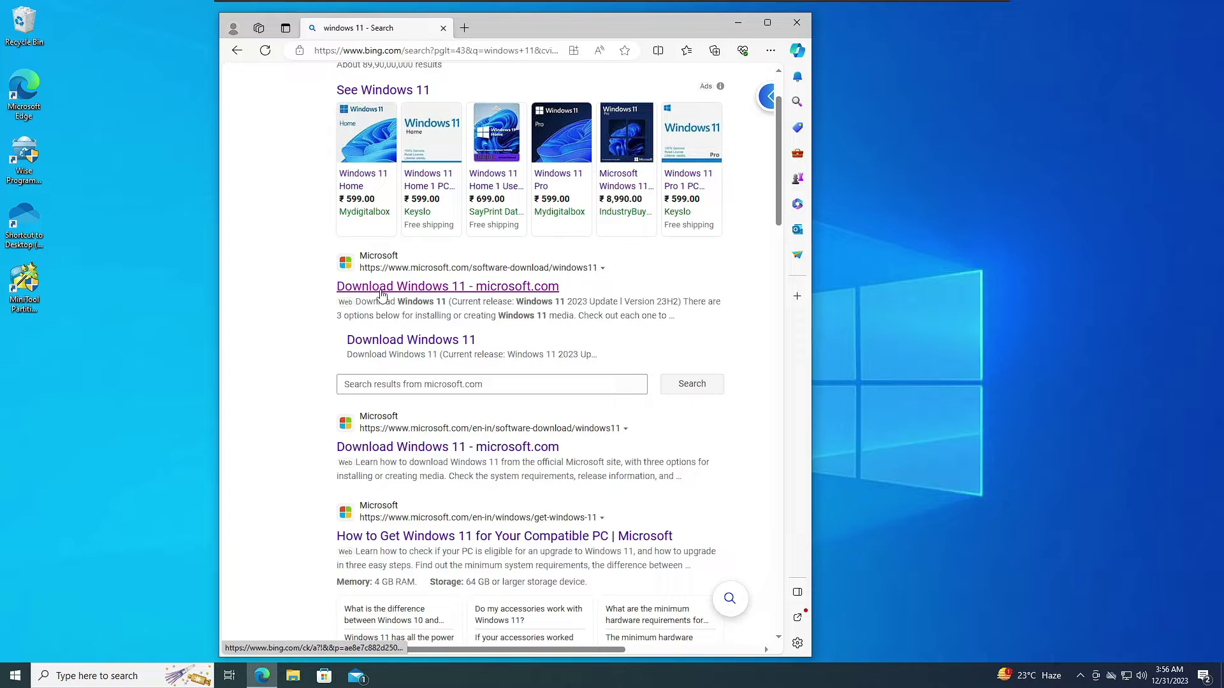
left_click(422, 291)
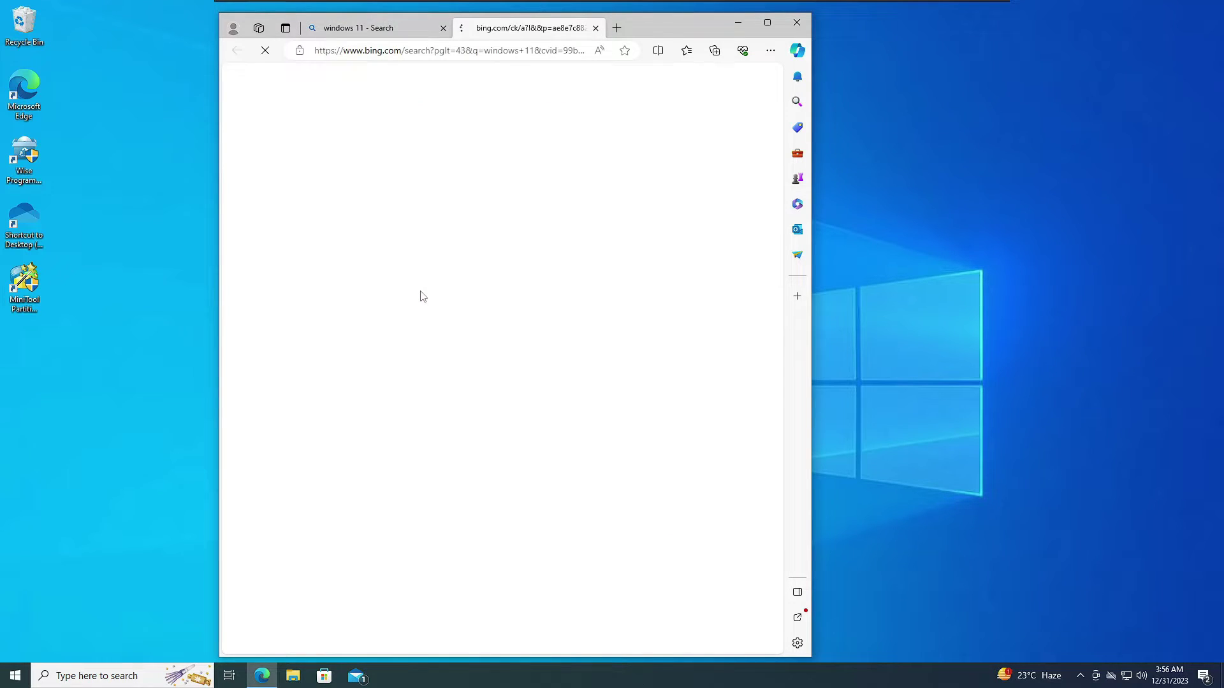
Maximize Edge and select Windows 11 (multi-edition ISO for x64 devices) as the disk image.
left_click(767, 23)
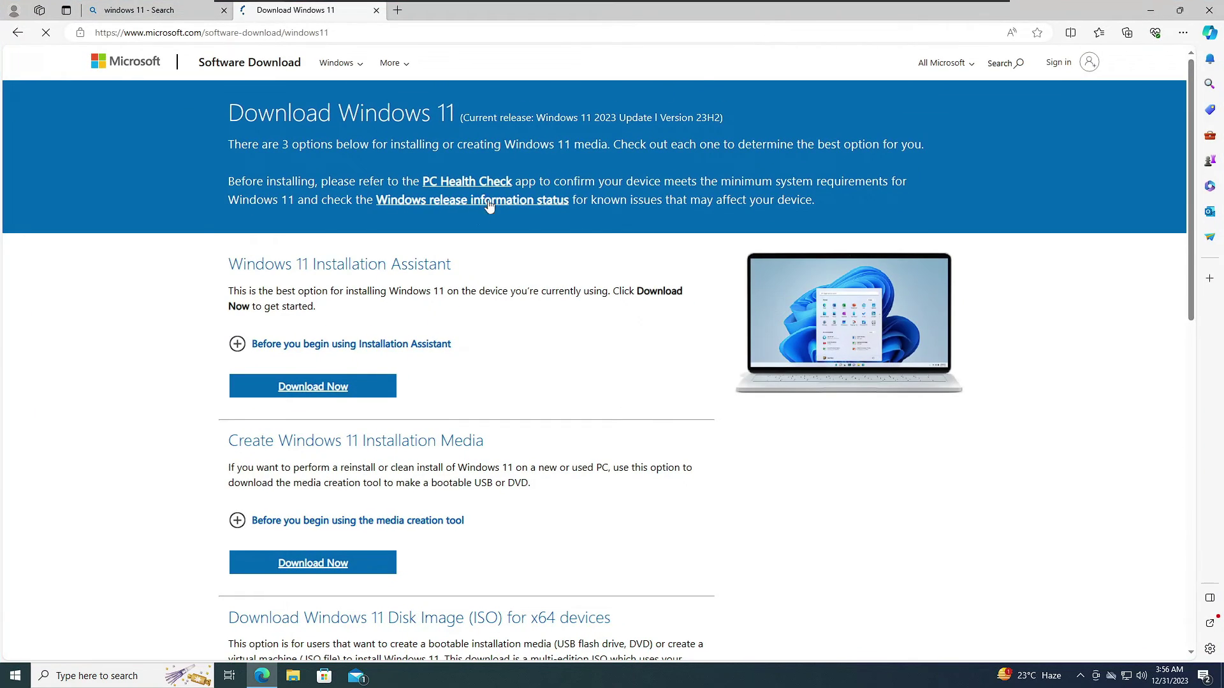
scroll(372, 361, "down", 4)
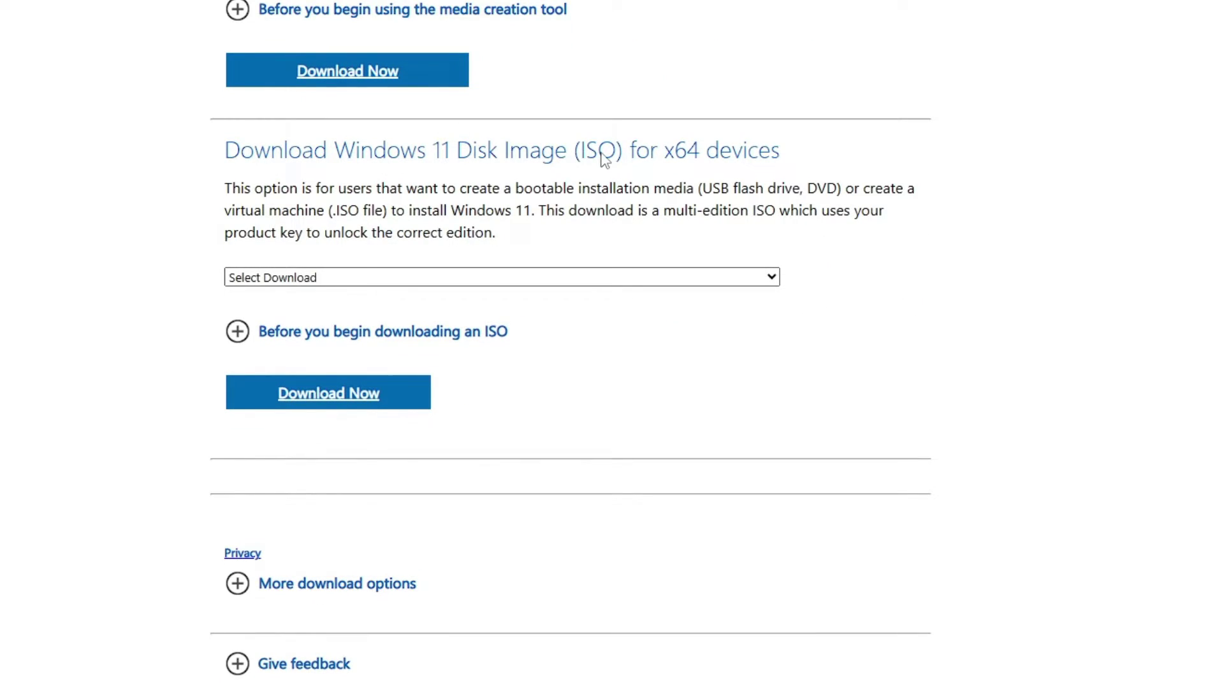
left_click(446, 277)
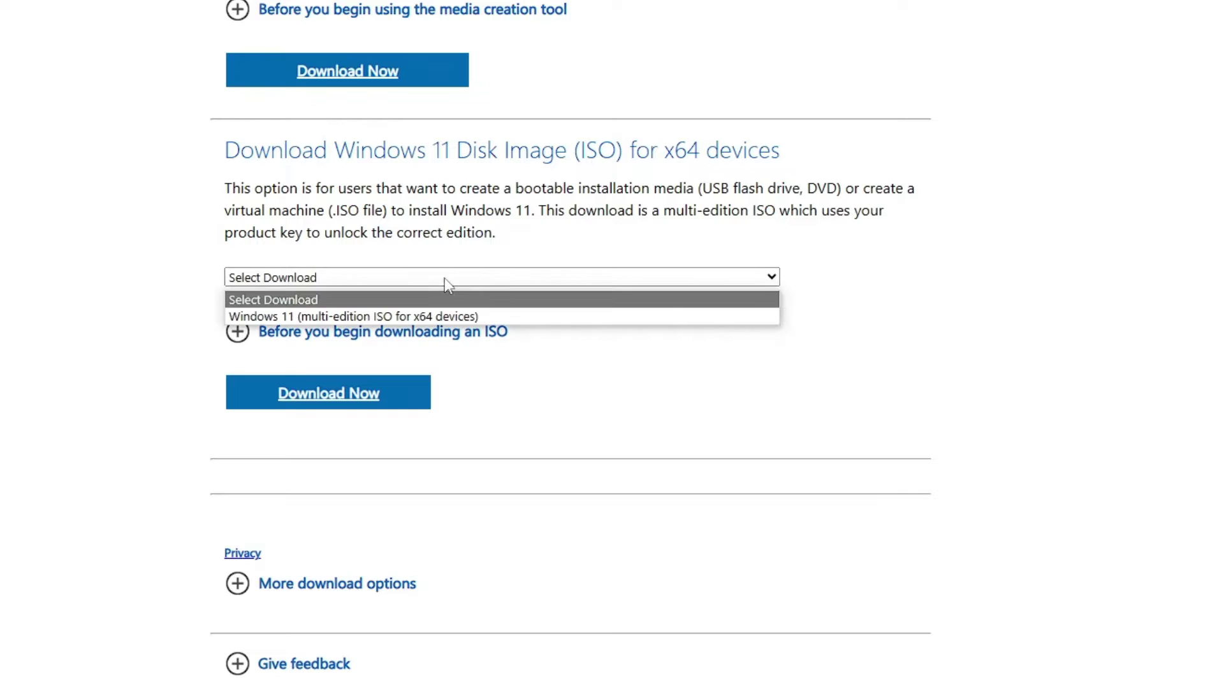
left_click(331, 317)
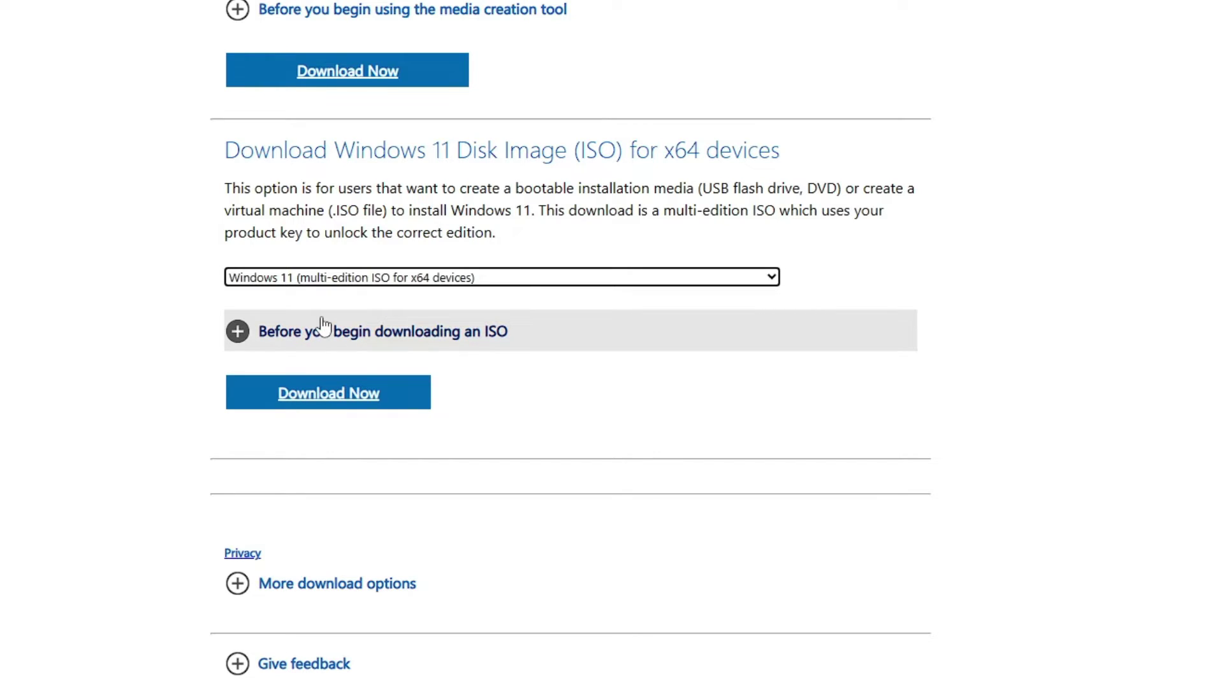
Confirm English (United States) as the product language and start the 64-bit ISO download.
left_click(360, 411)
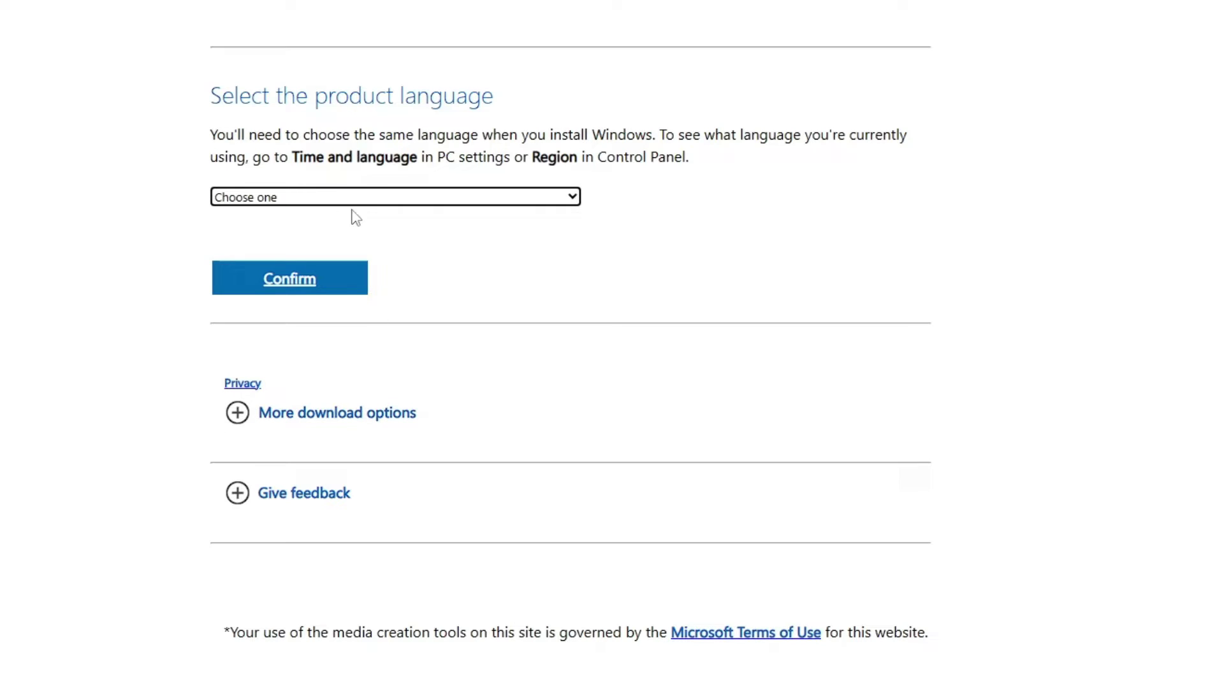
left_click(368, 199)
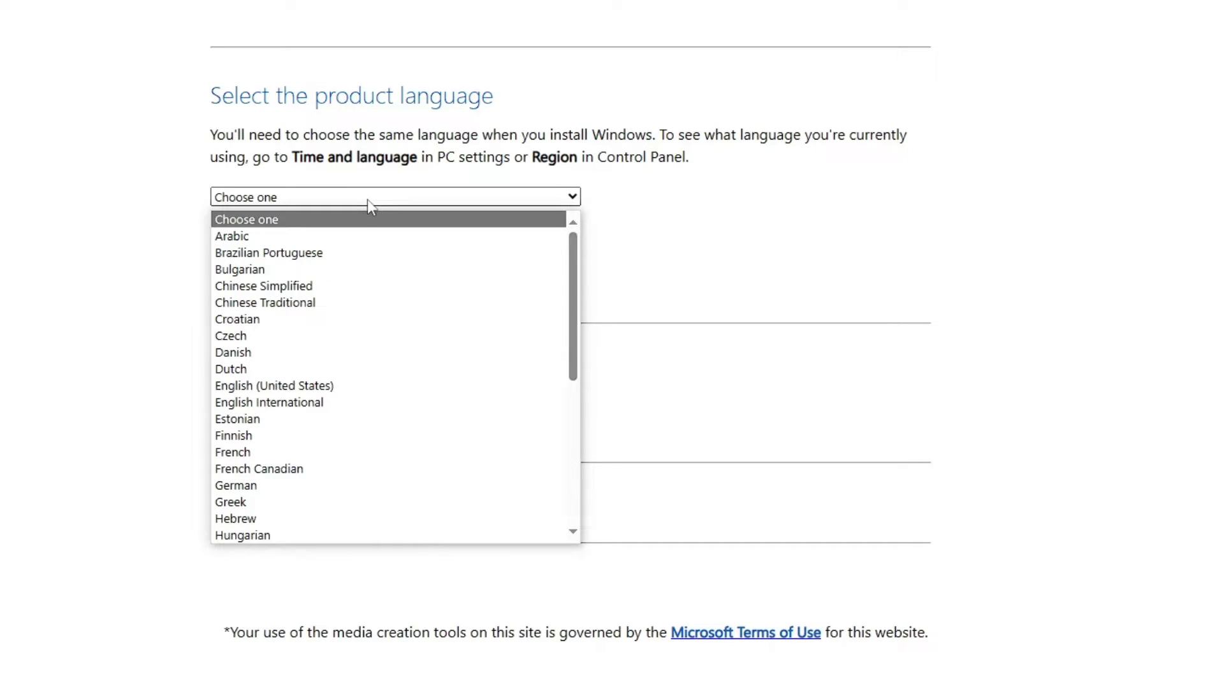
left_click(332, 386)
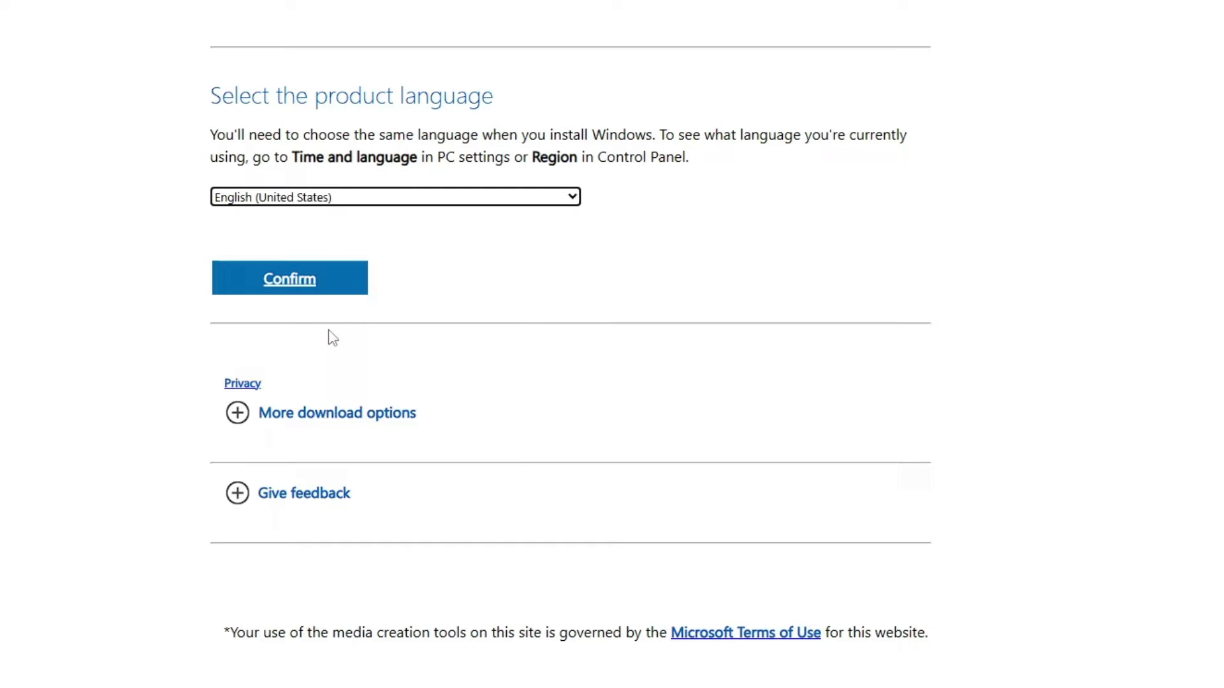
left_click(324, 293)
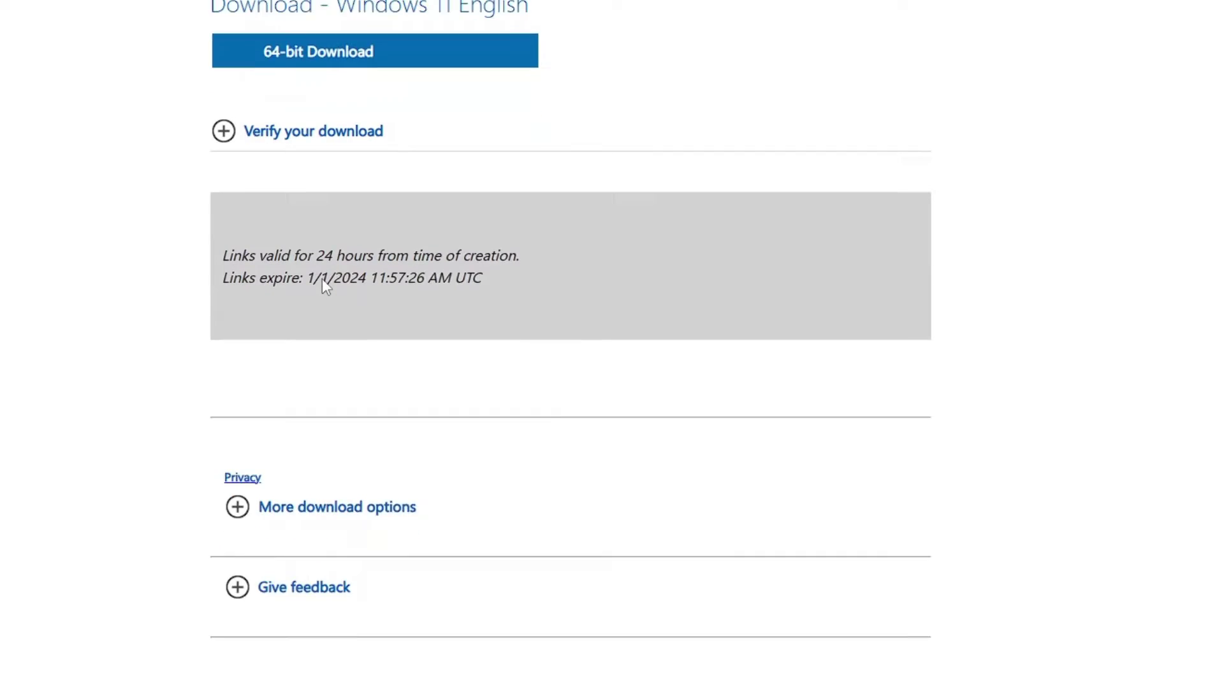
scroll(371, 153, "down", 2)
scroll(371, 153, "up", 4)
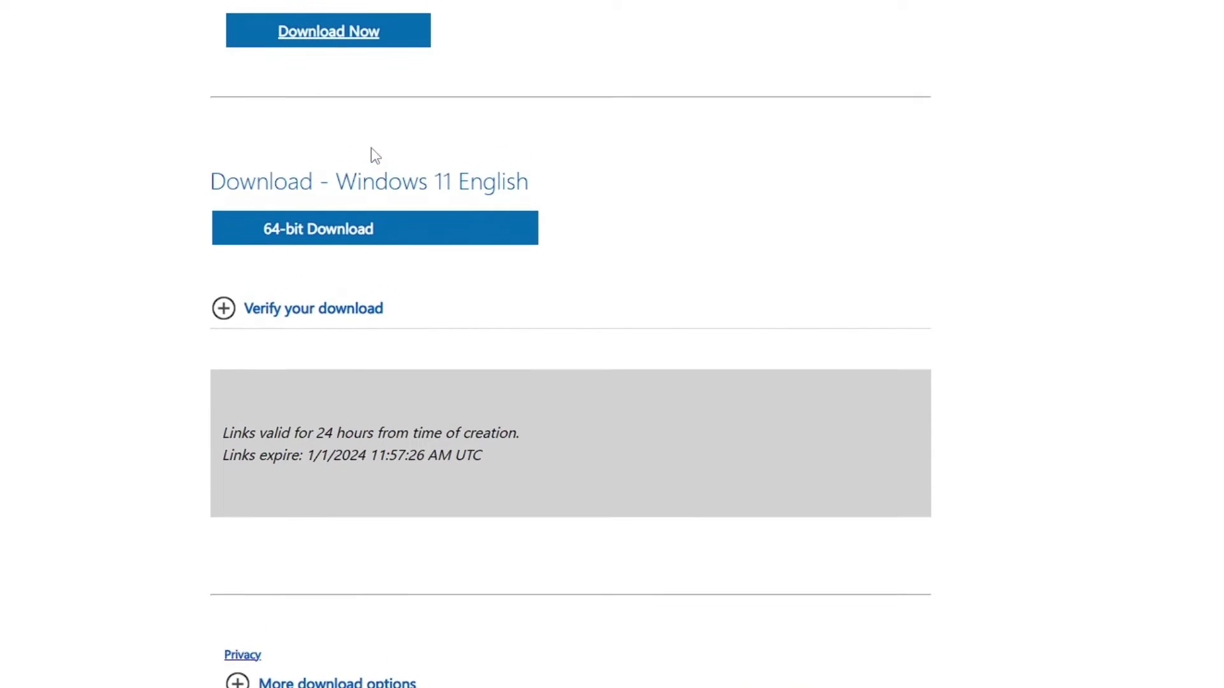
left_click(323, 236)
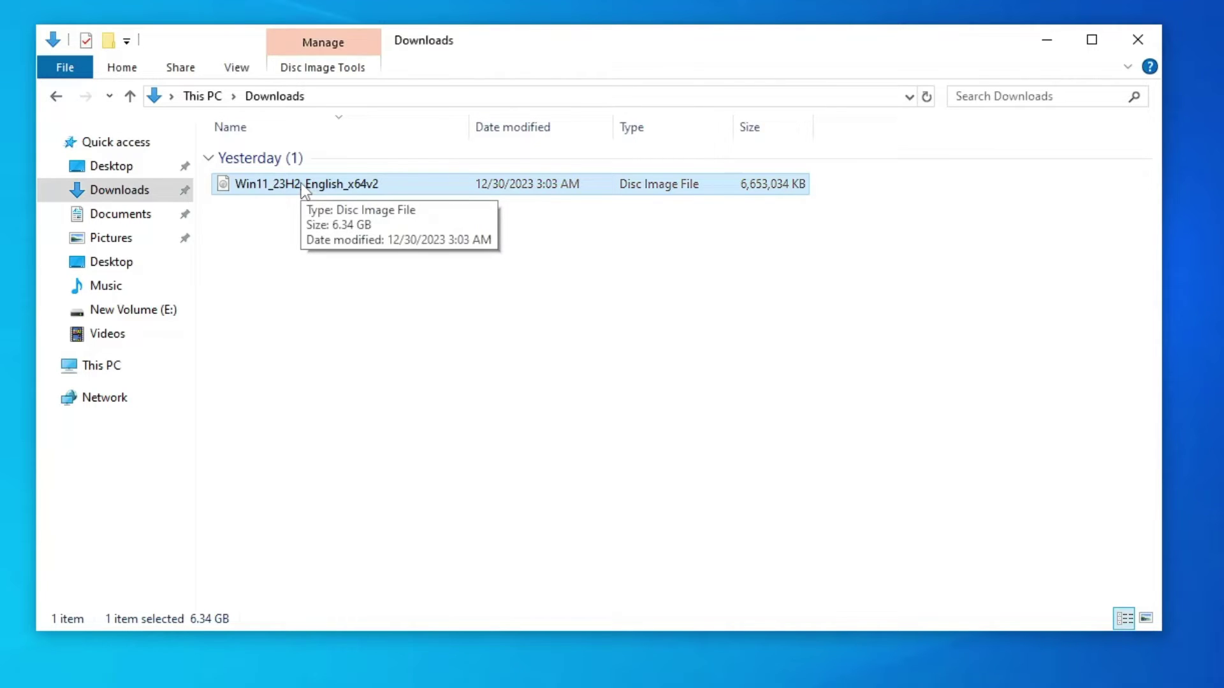
Mount the downloaded Windows 11 ISO and copy all eight items from the mounted drive.
right_click(301, 182)
left_click(345, 199)
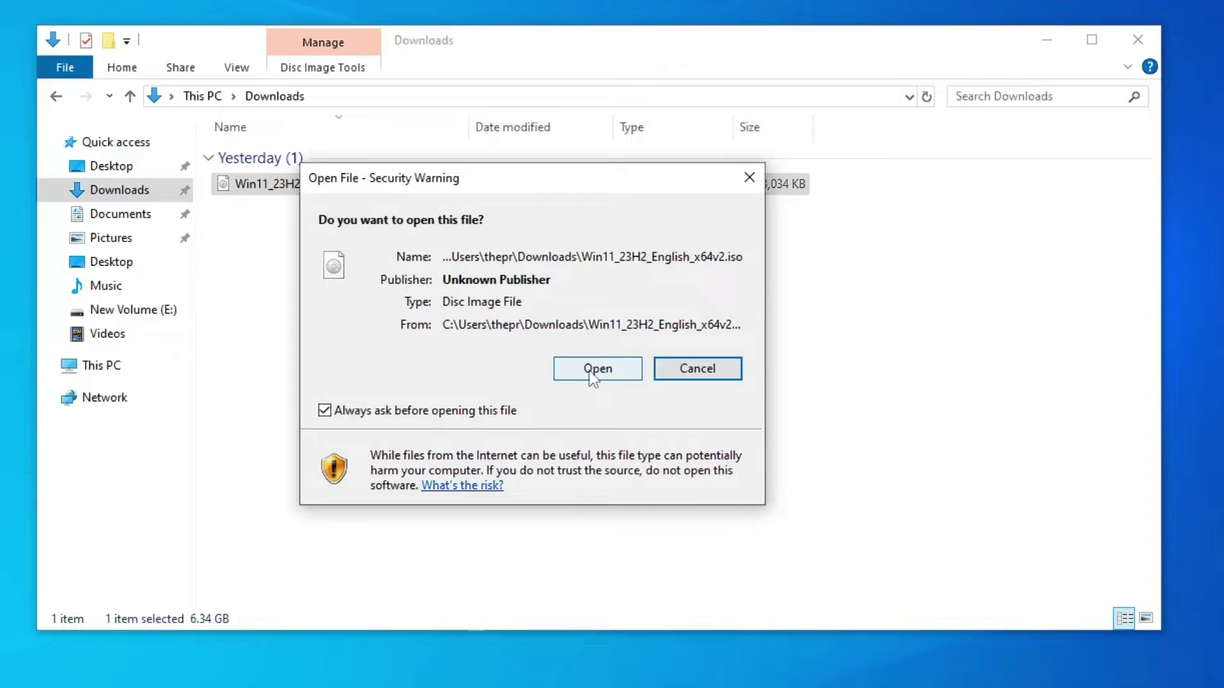
left_click(596, 368)
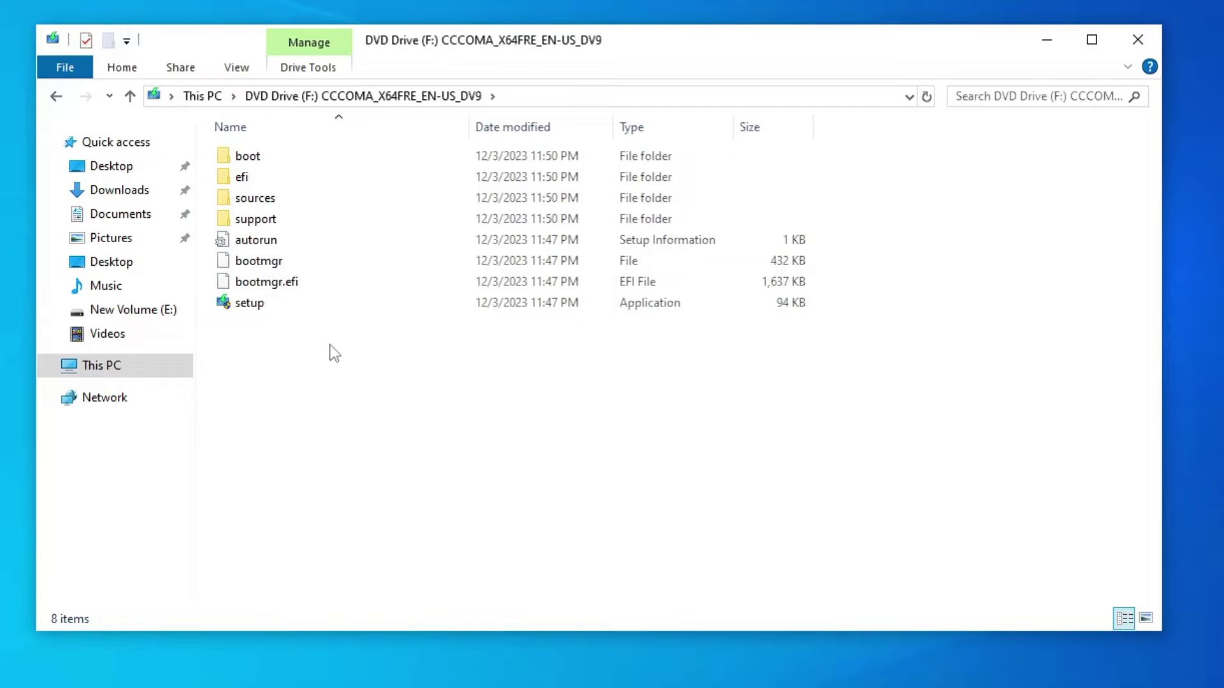
left_click_drag(330, 345, 240, 142)
right_click(285, 153)
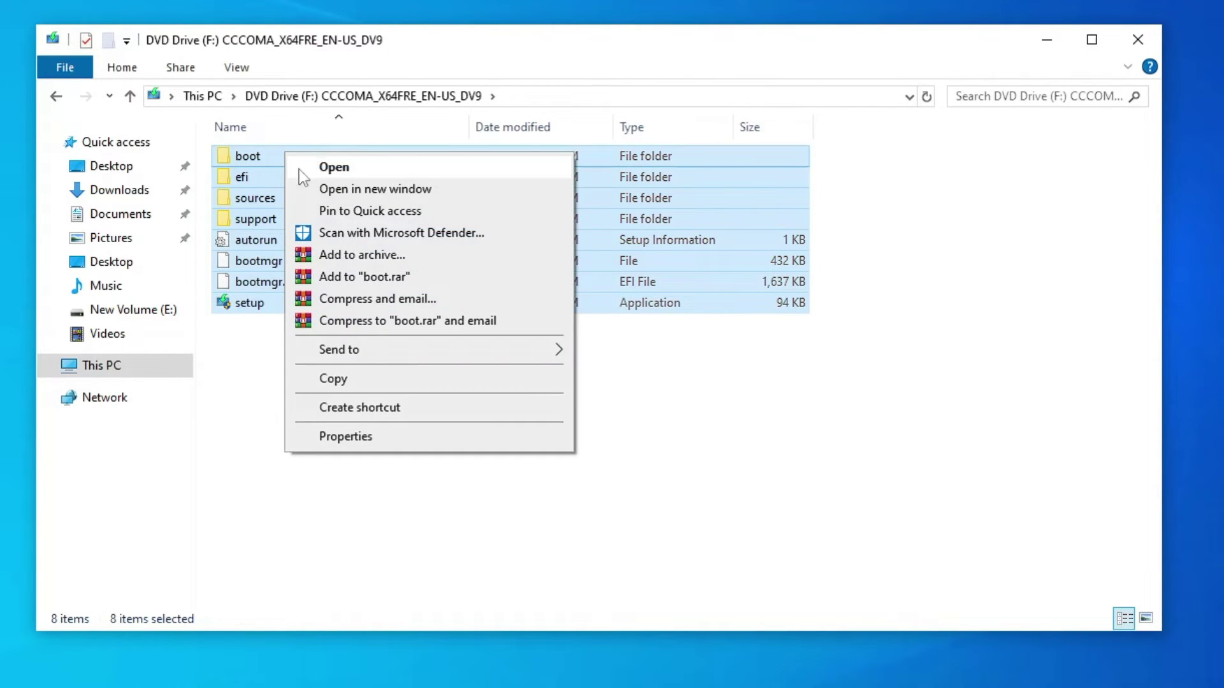
left_click(347, 380)
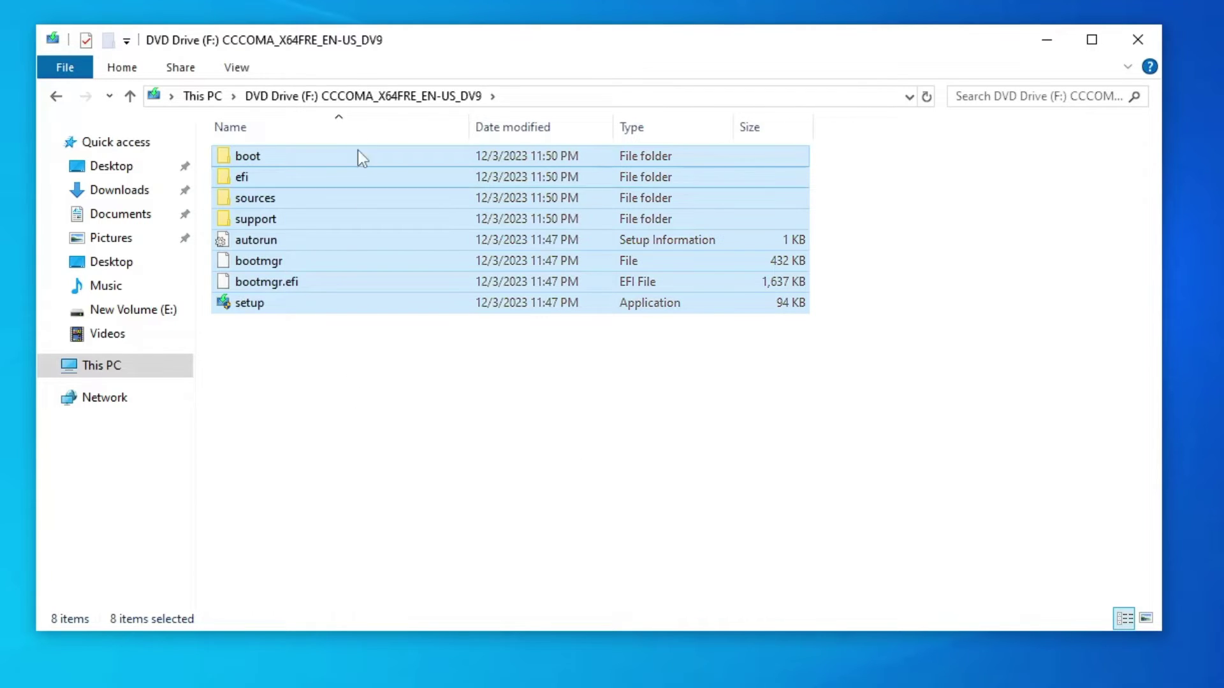
Create a desktop folder named Win11 and paste the copied installation files into it.
left_click_drag(345, 53, 650, 78)
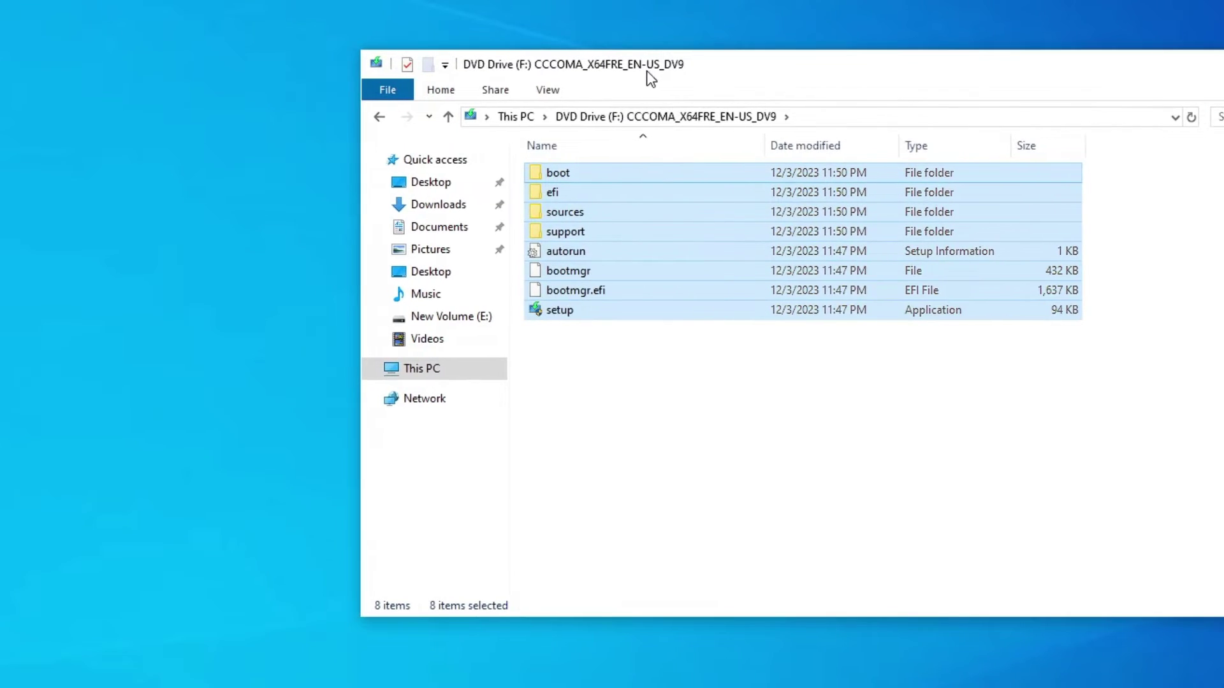
right_click(219, 233)
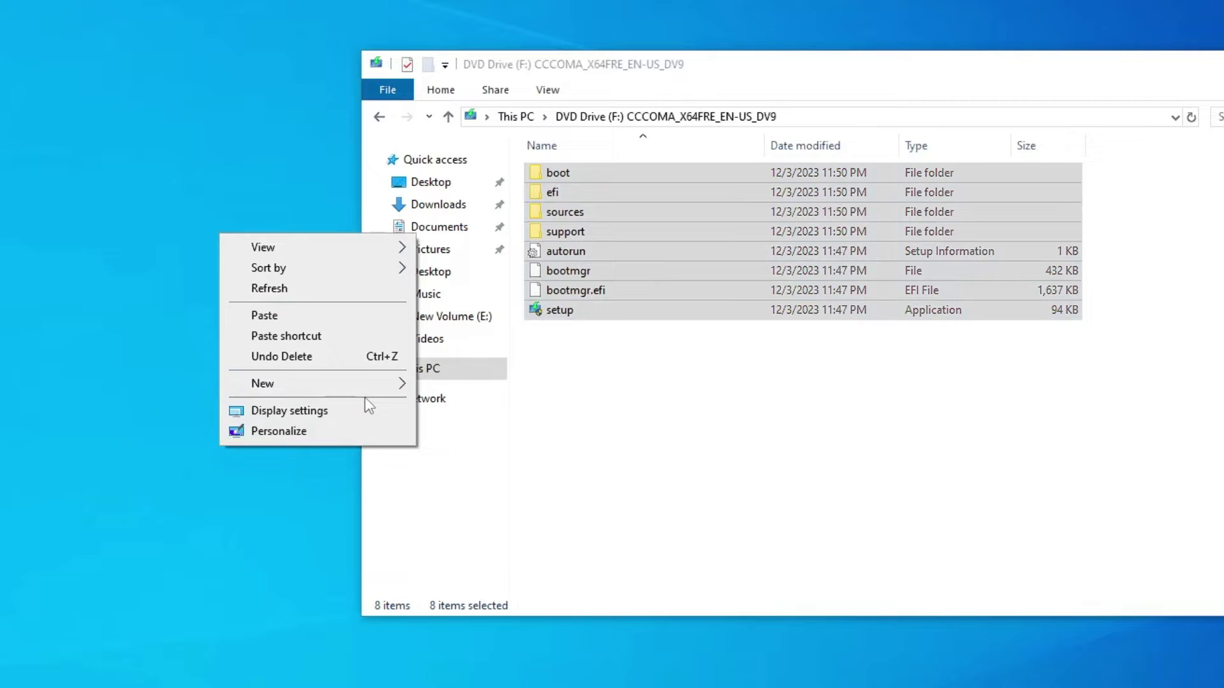
mouse_move(399, 389)
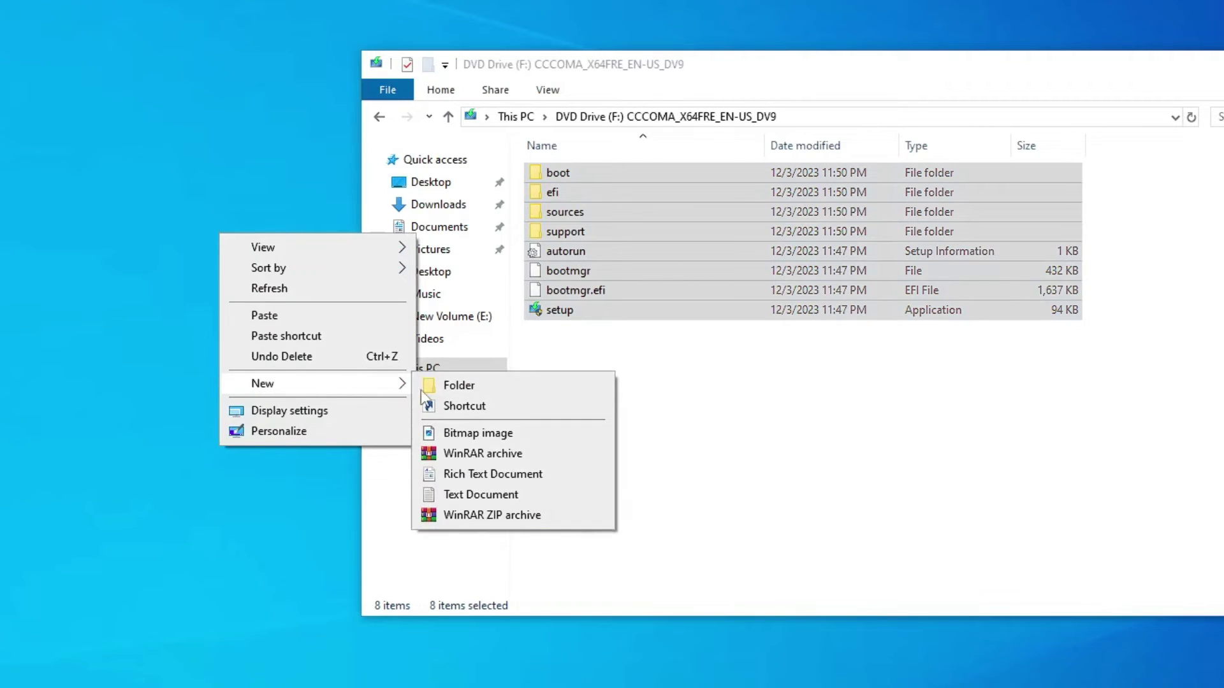
left_click(462, 393)
type("Win")
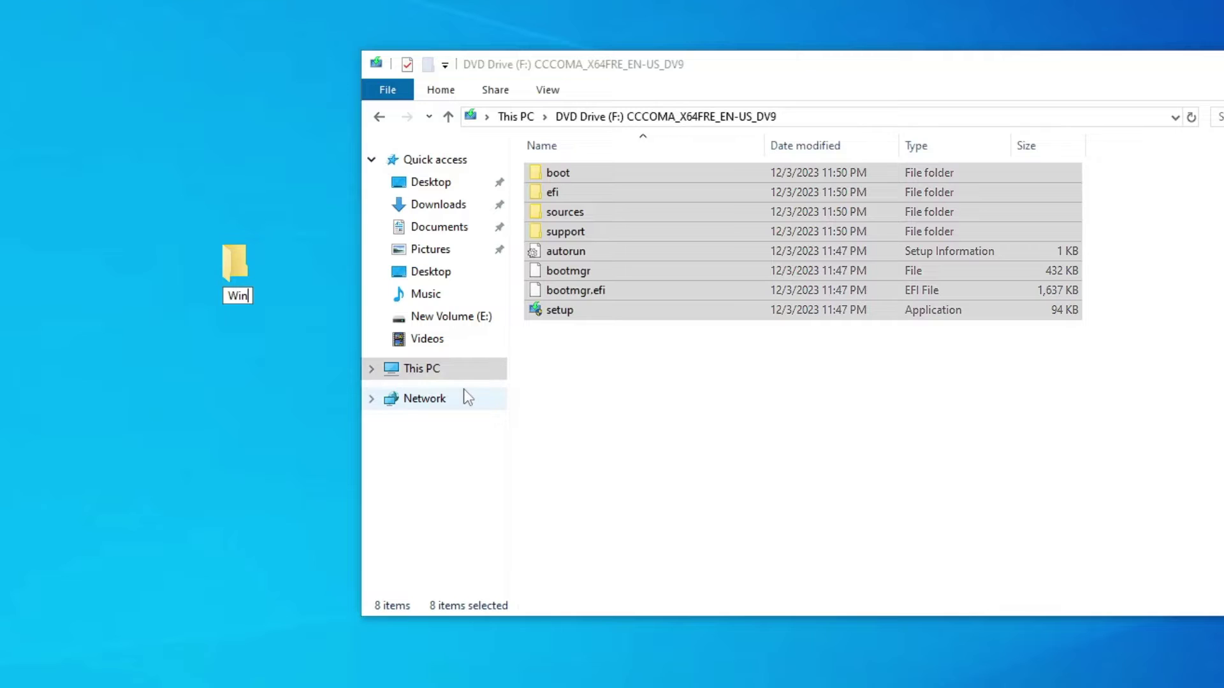
type("11")
key("Return")
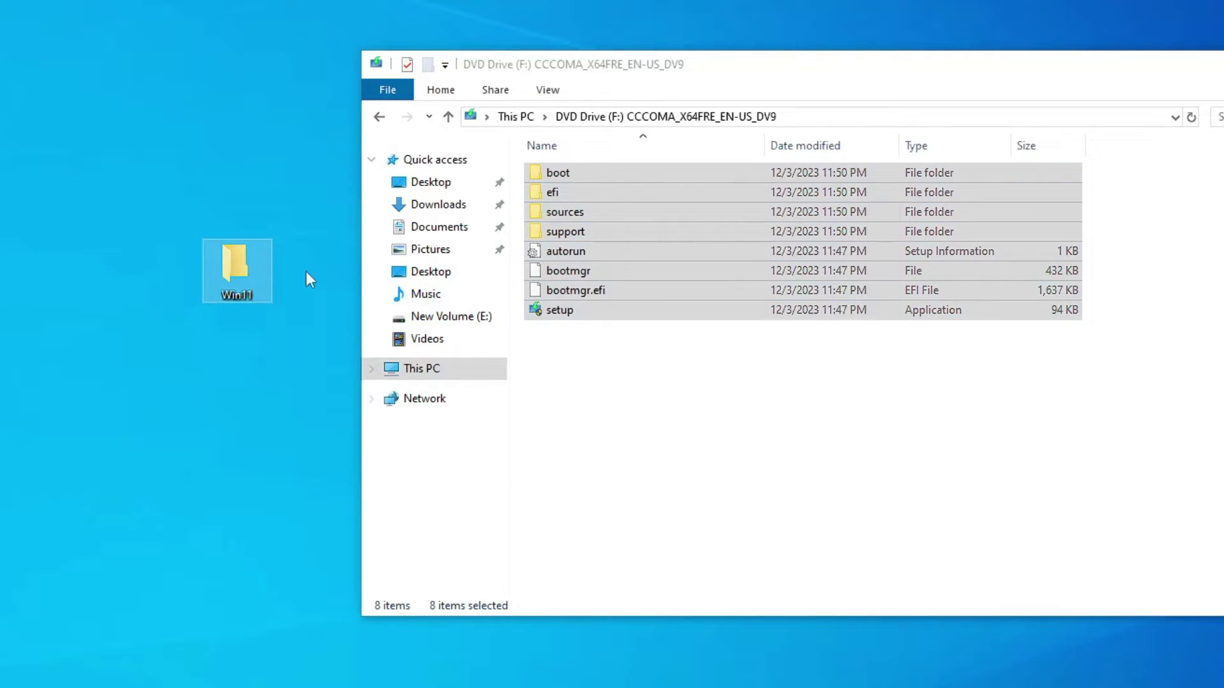
double_click(244, 264)
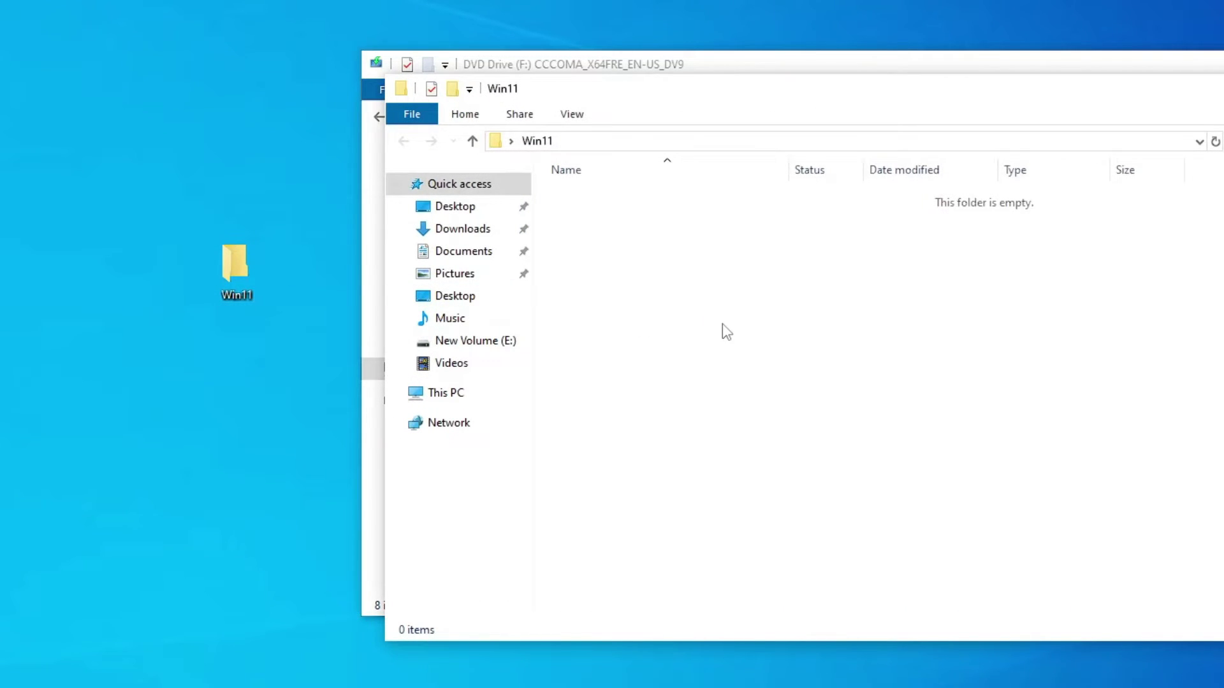
key("ctrl+v")
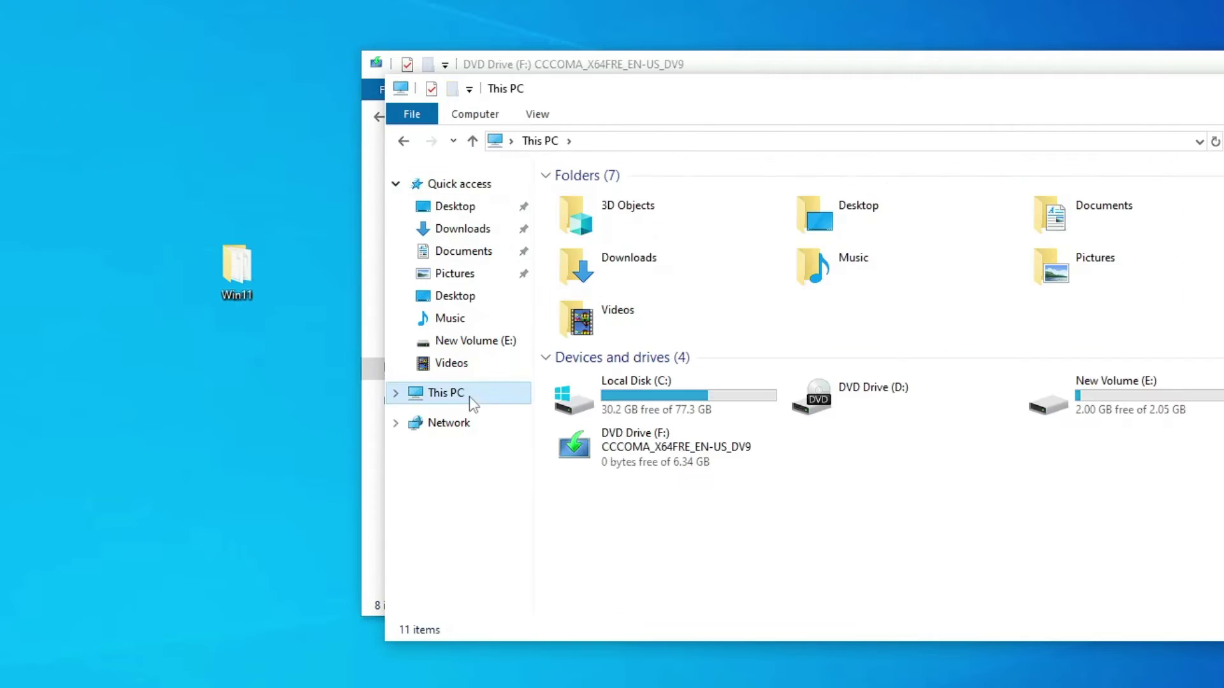
Try ejecting DVD Drive (D:) from This PC, dismiss the error, and close that window.
right_click(840, 387)
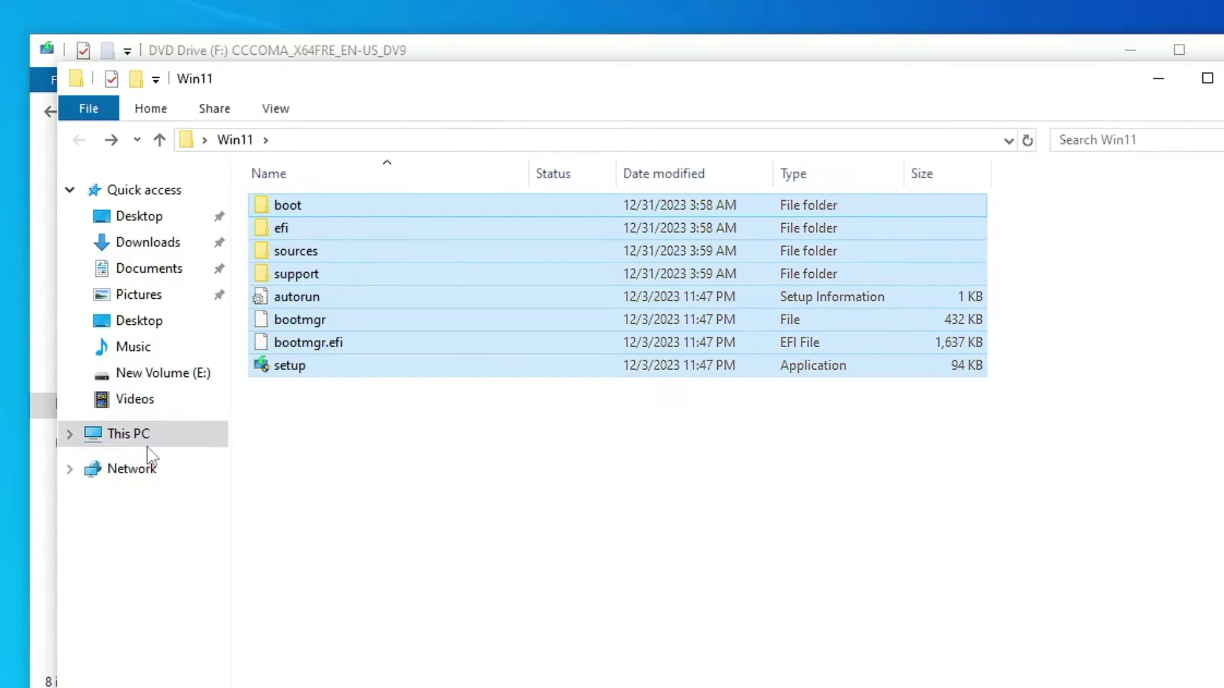
left_click(128, 434)
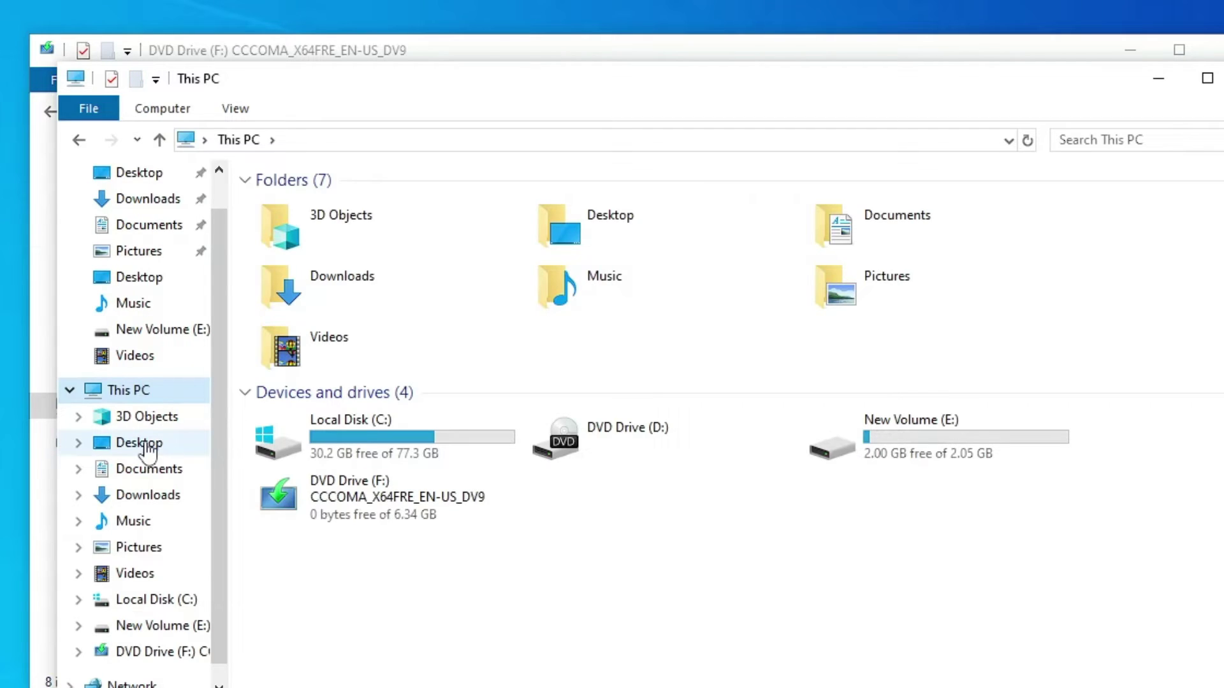
left_click(613, 449)
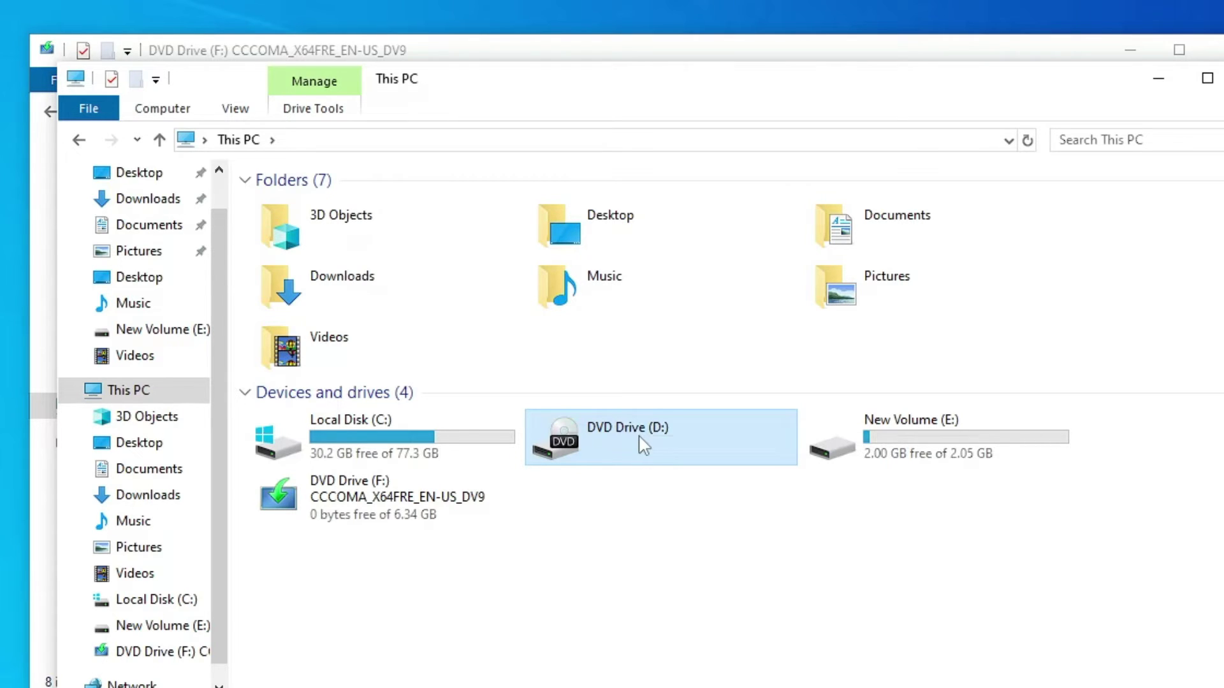
right_click(640, 438)
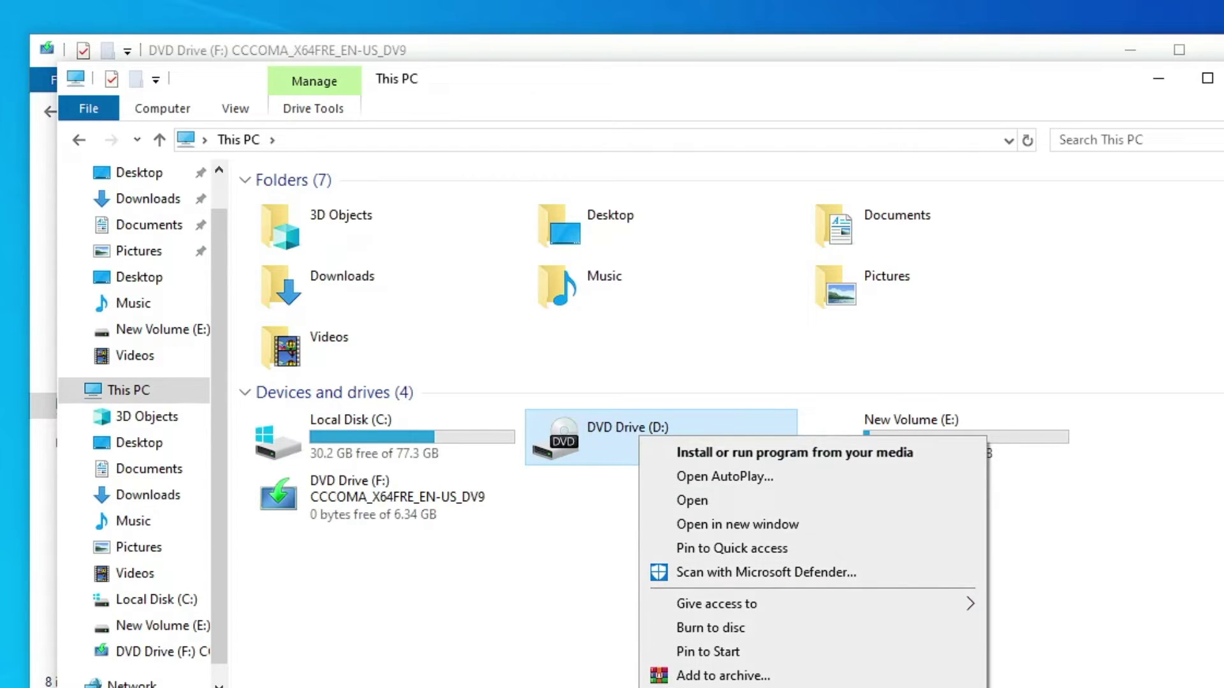
key("j")
left_click(606, 380)
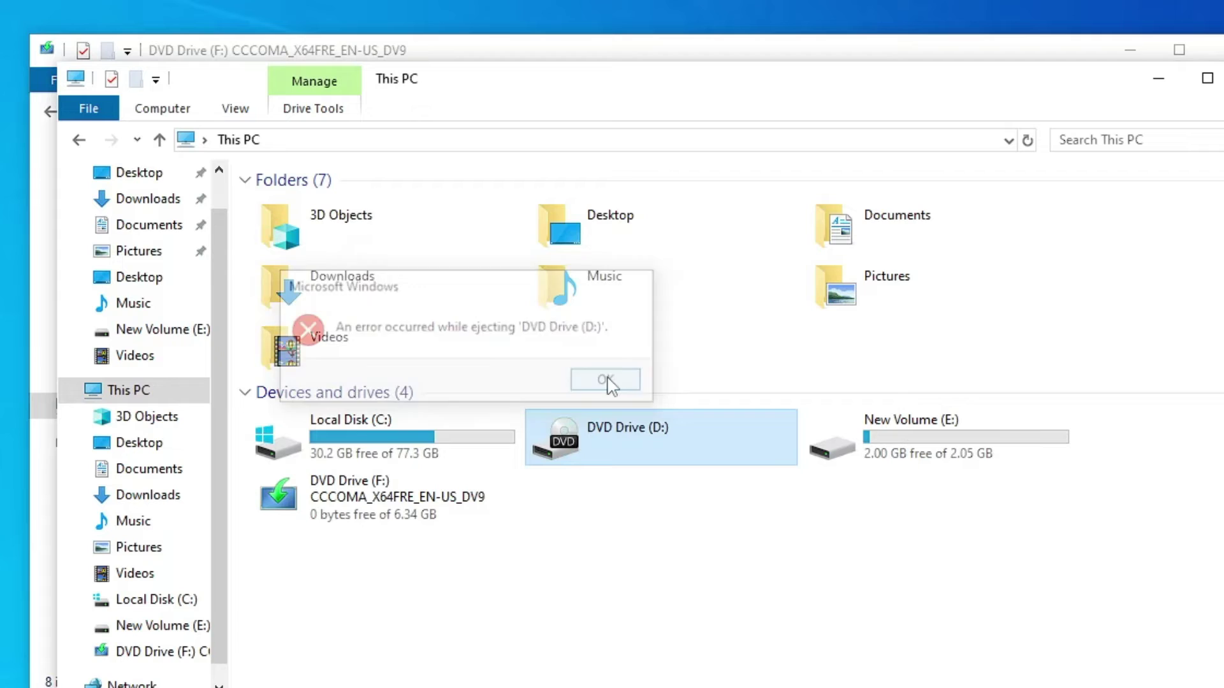
left_click(1219, 77)
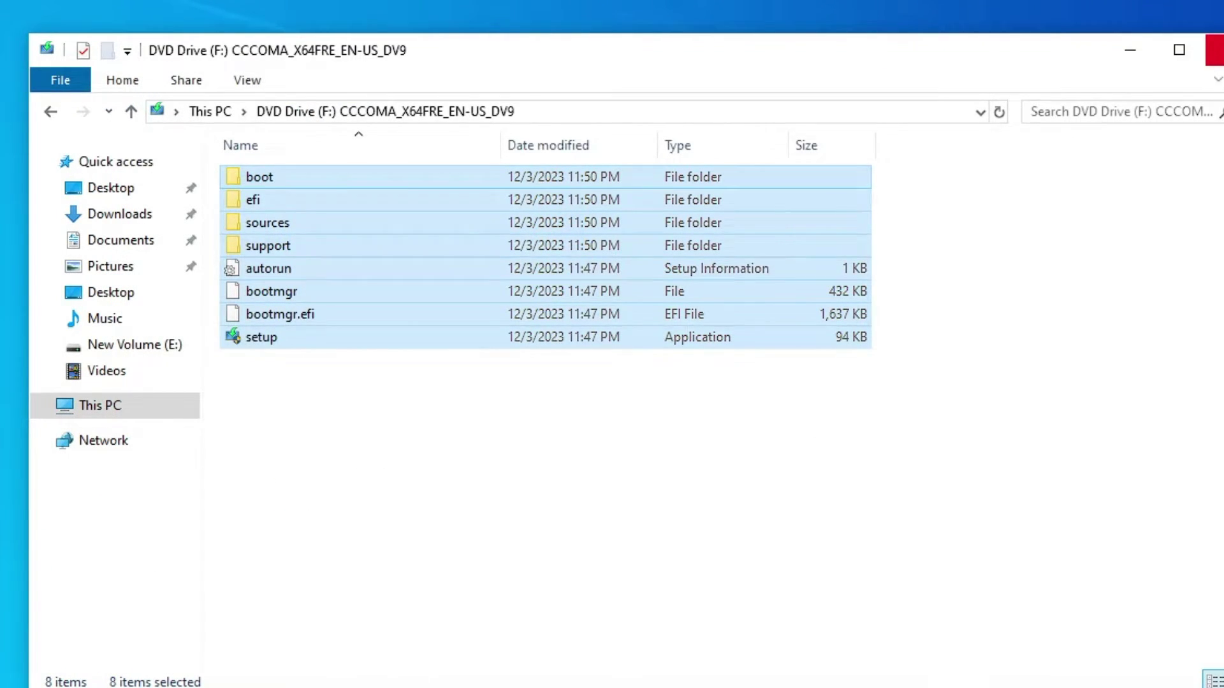
Run setup from the Win11 folder as administrator and exit after it reports missing TPM 2.0.
left_click(1215, 49)
left_click_drag(265, 284, 508, 284)
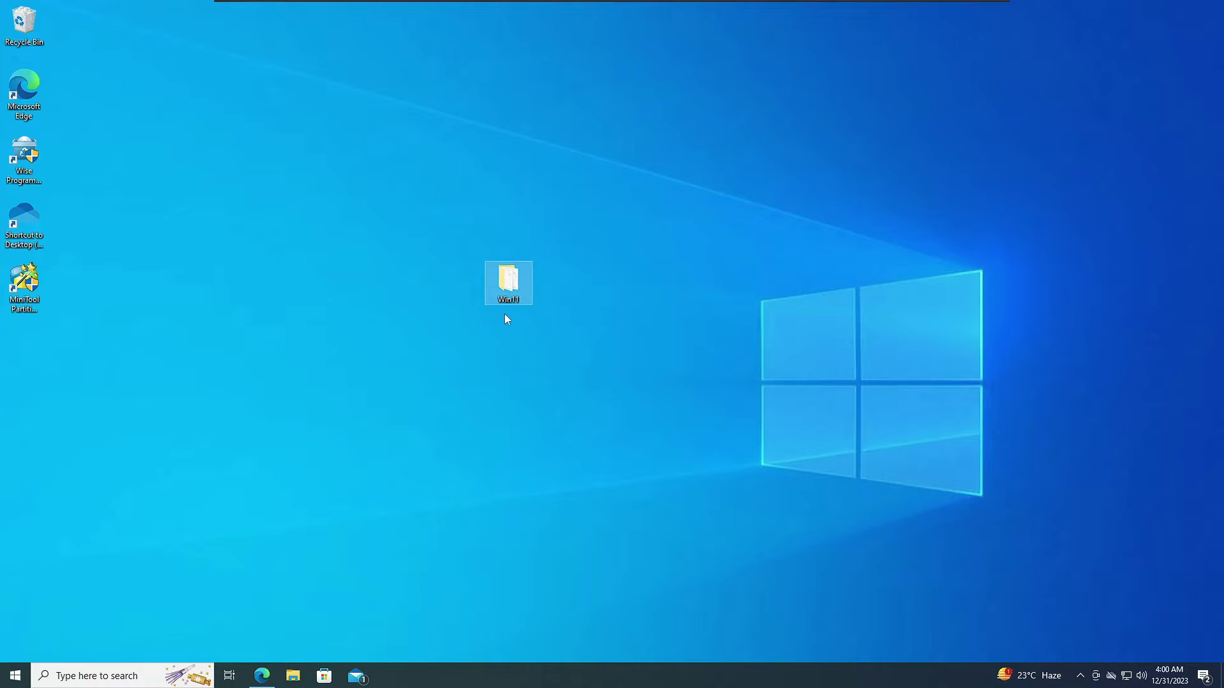
double_click(508, 280)
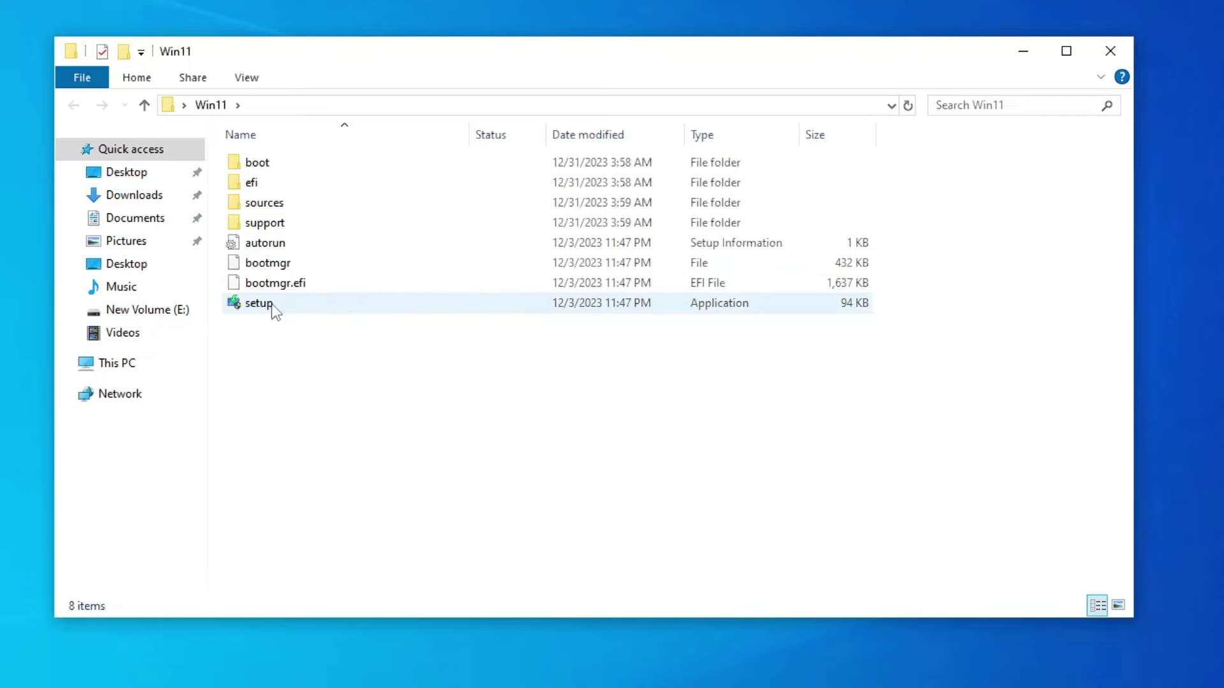
double_click(492, 311)
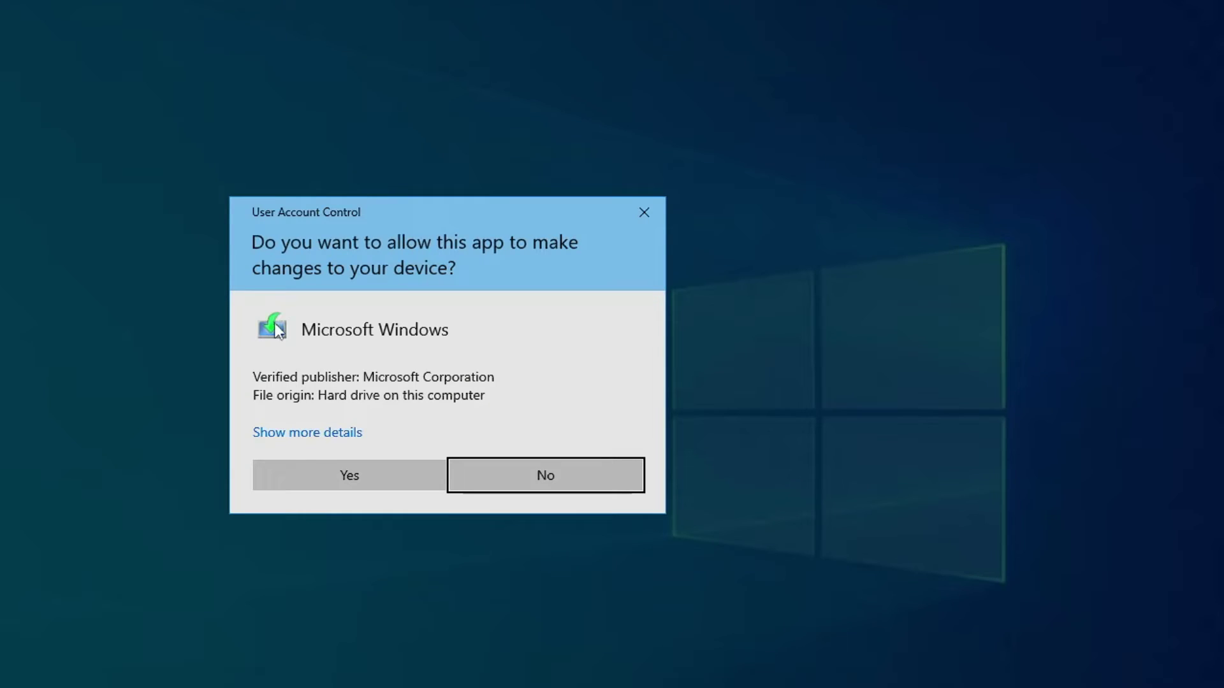
left_click(321, 475)
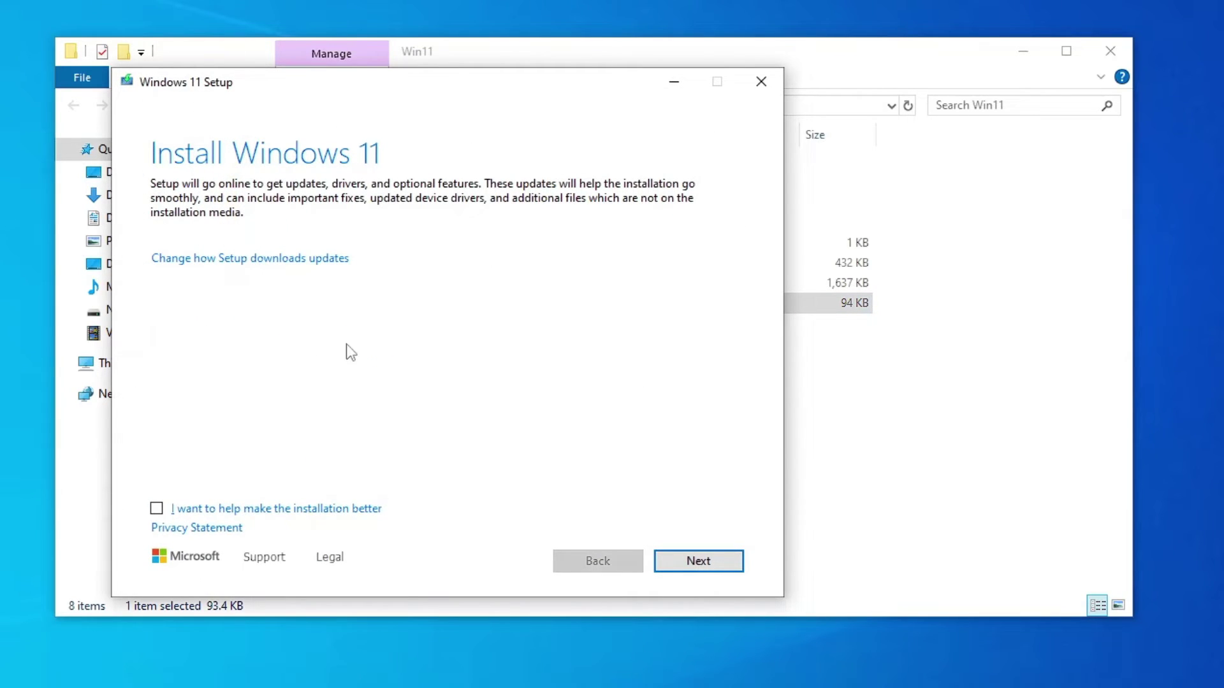
left_click(694, 565)
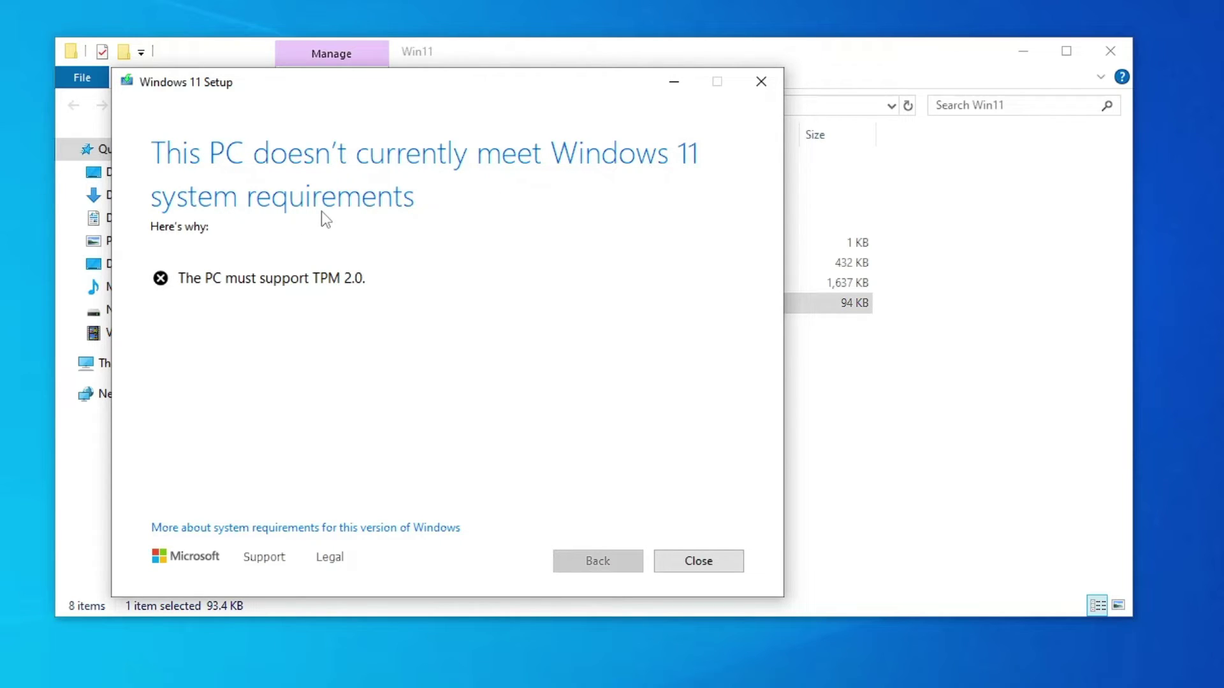
left_click(682, 561)
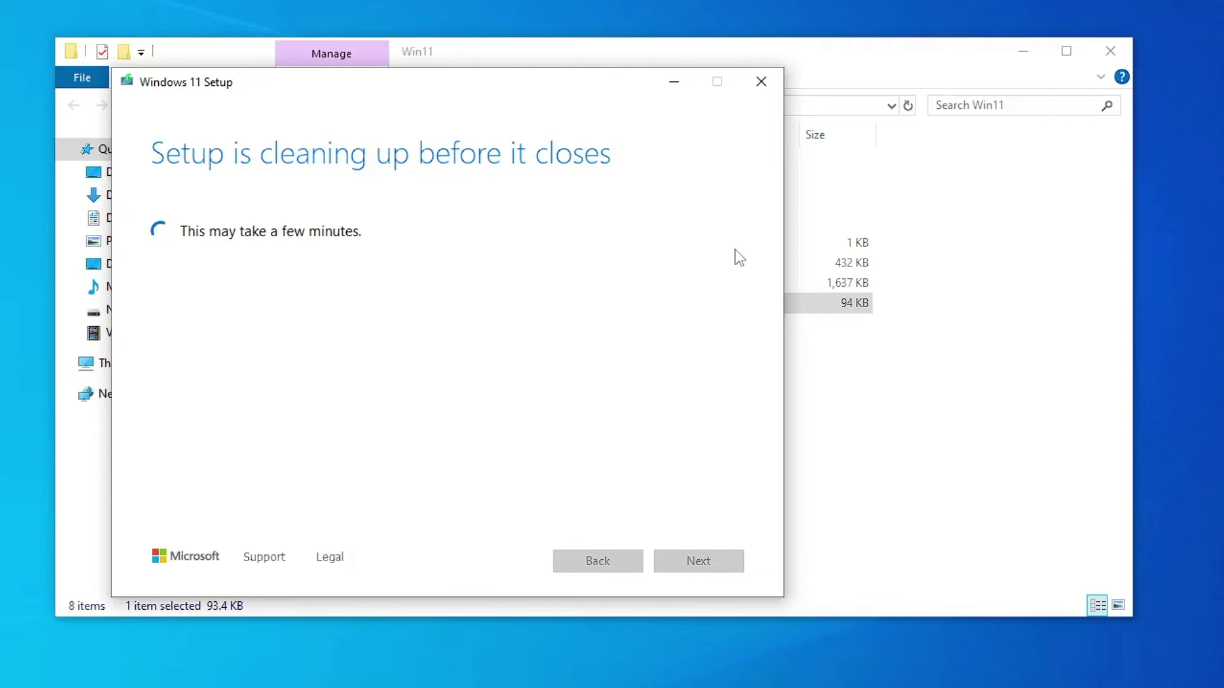
left_click(769, 91)
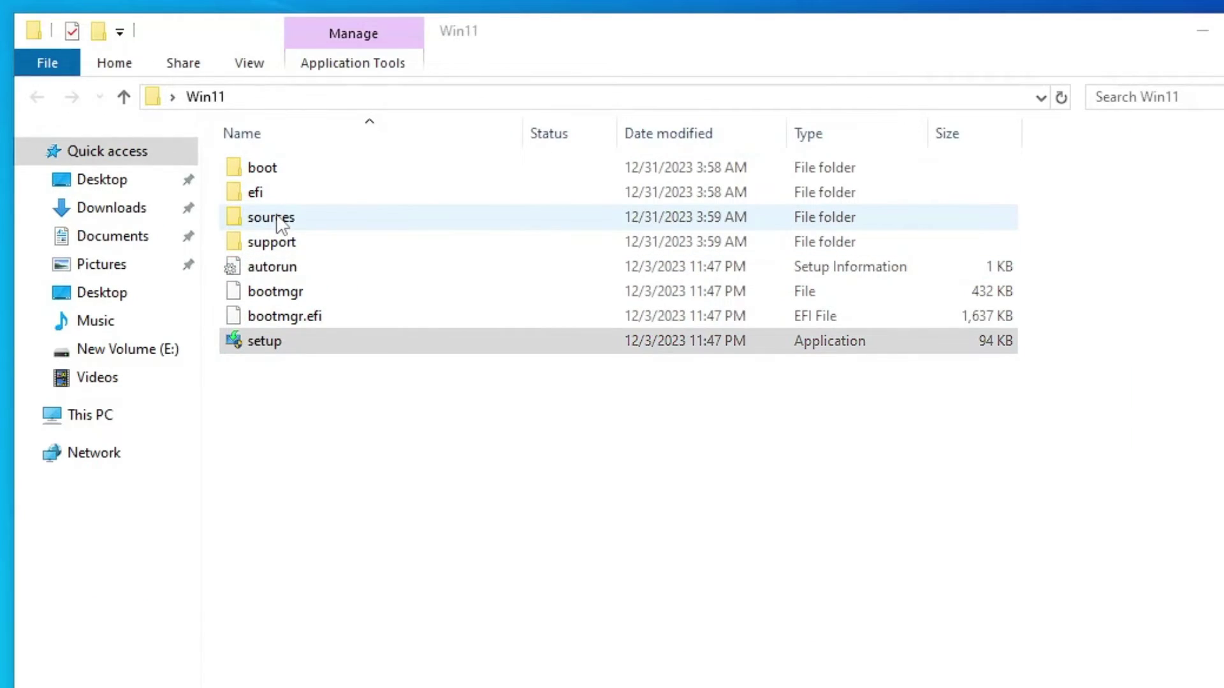
Open Win11's sources folder and select the 178 KB appraiserres.dll file.
left_click(290, 202)
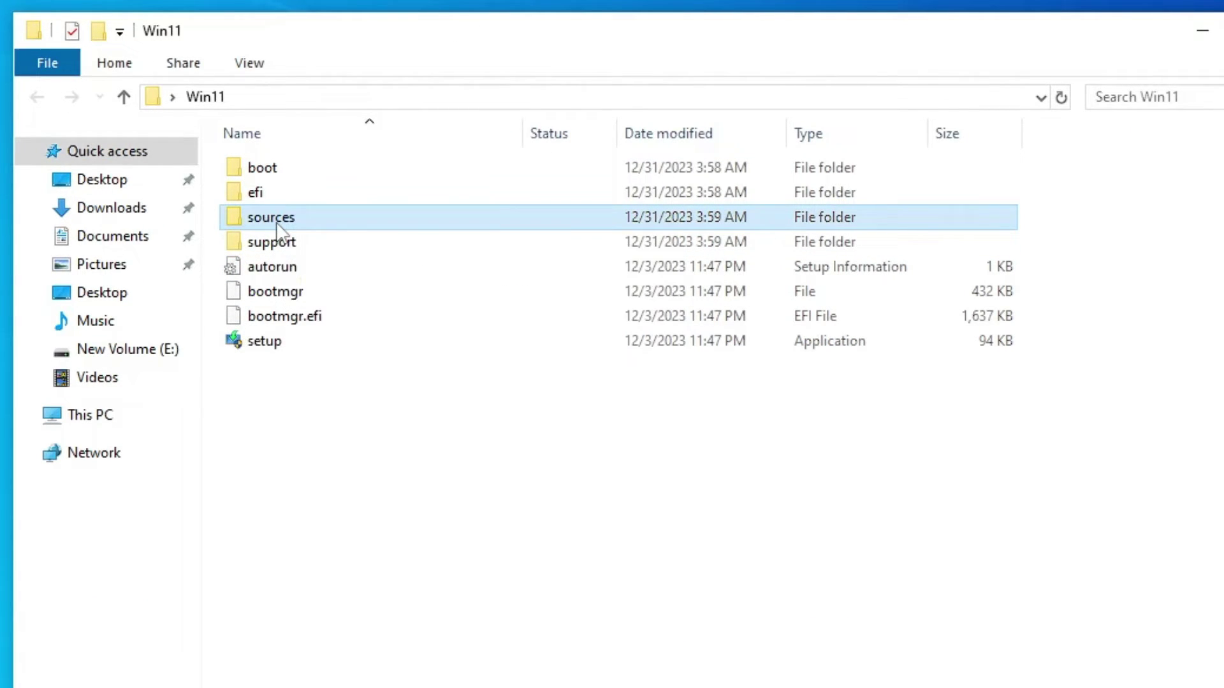
double_click(276, 223)
scroll(304, 423, "down", 3)
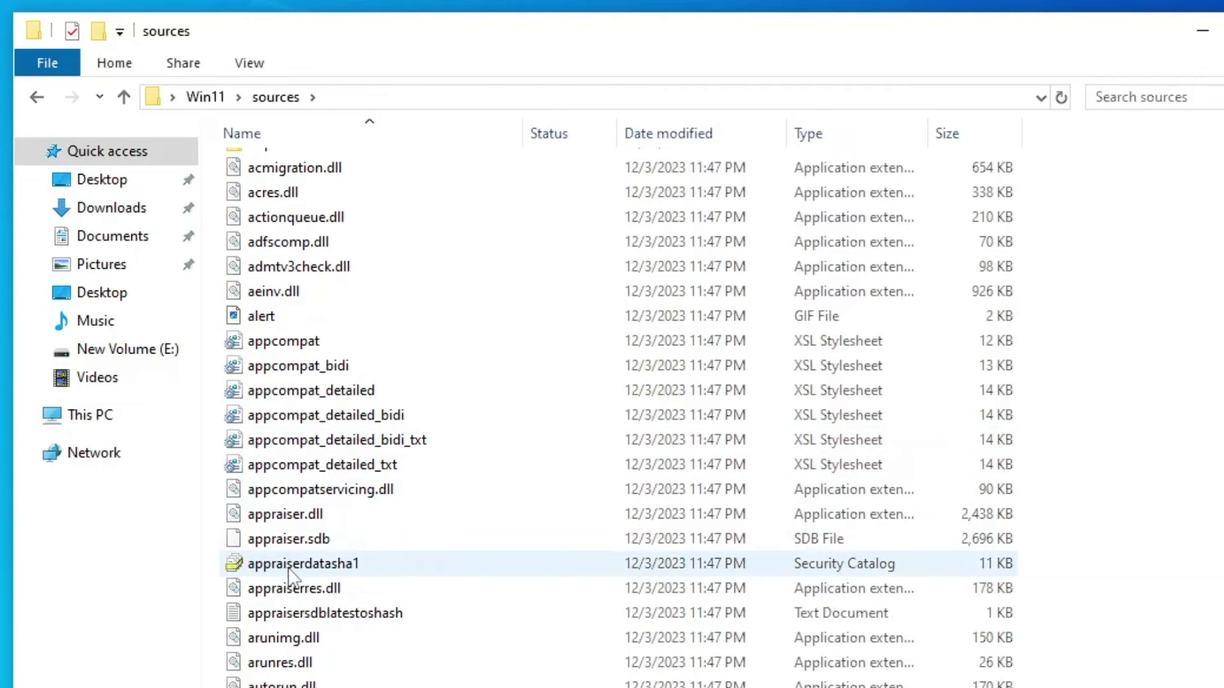
scroll(293, 571, "down", 1)
left_click(298, 524)
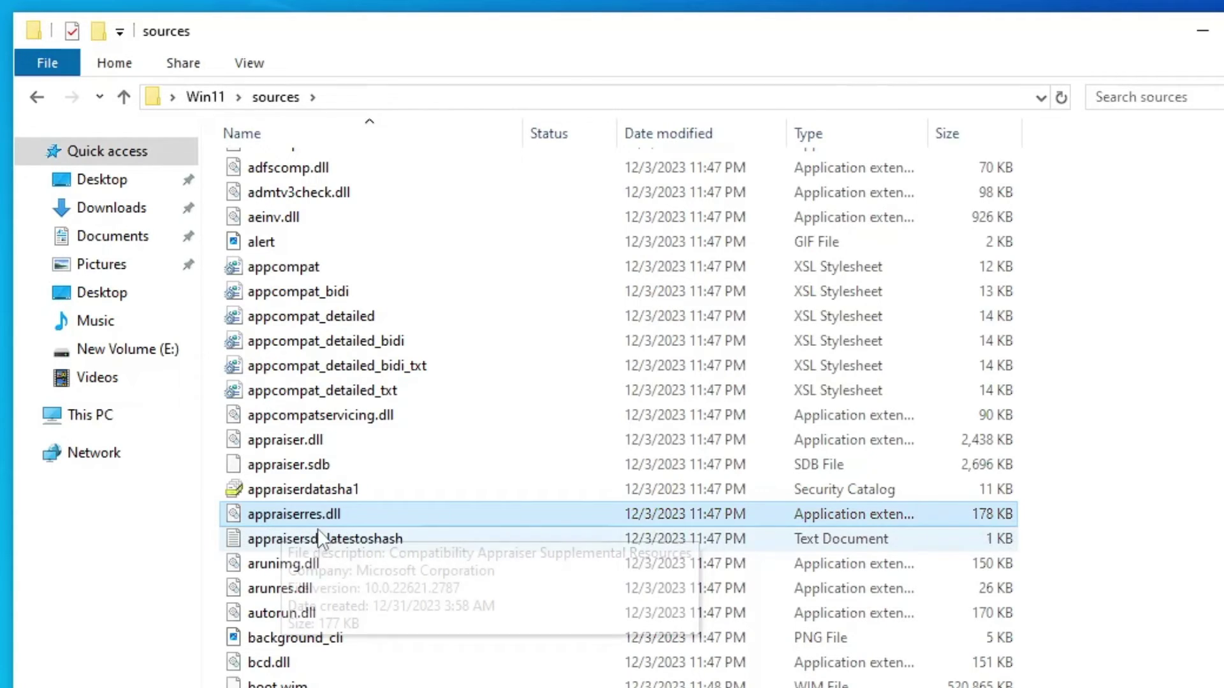
left_click(300, 516)
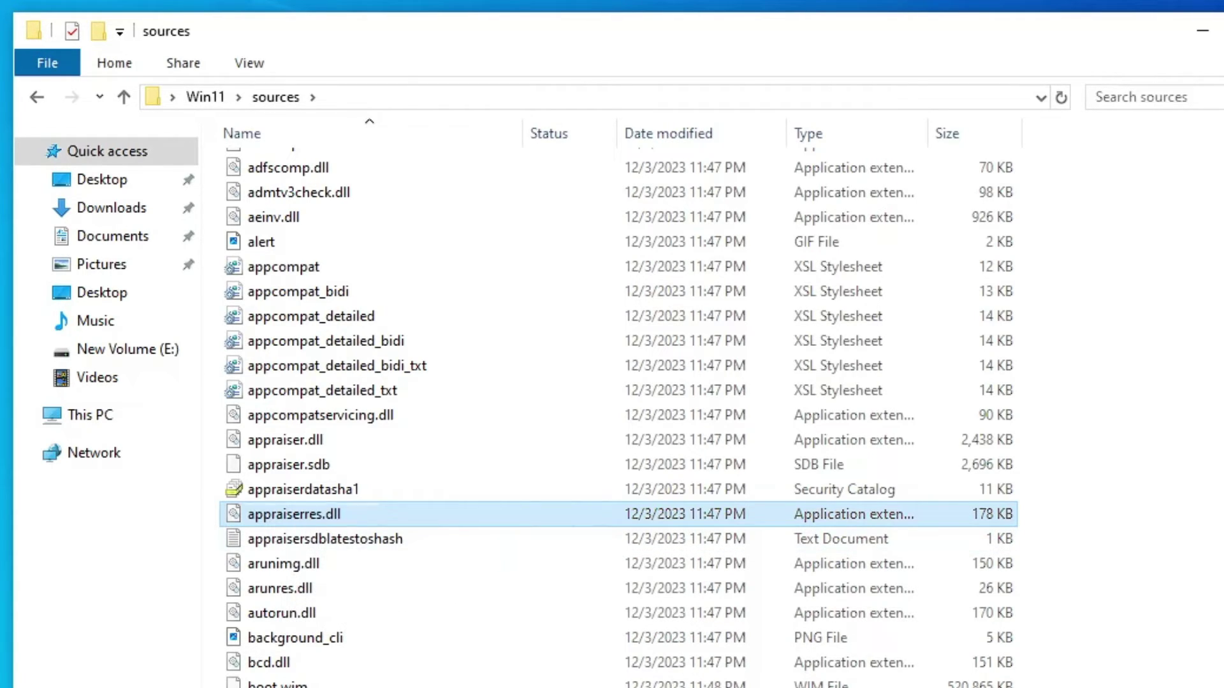
left_click(298, 443)
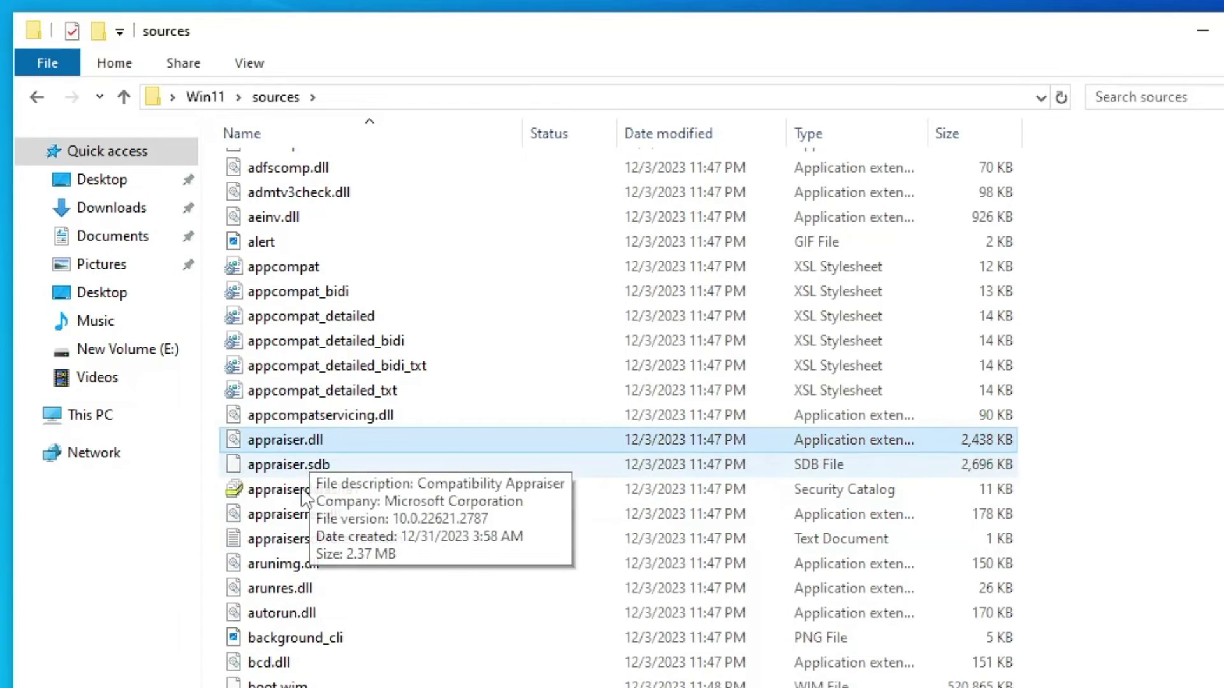
left_click(287, 520)
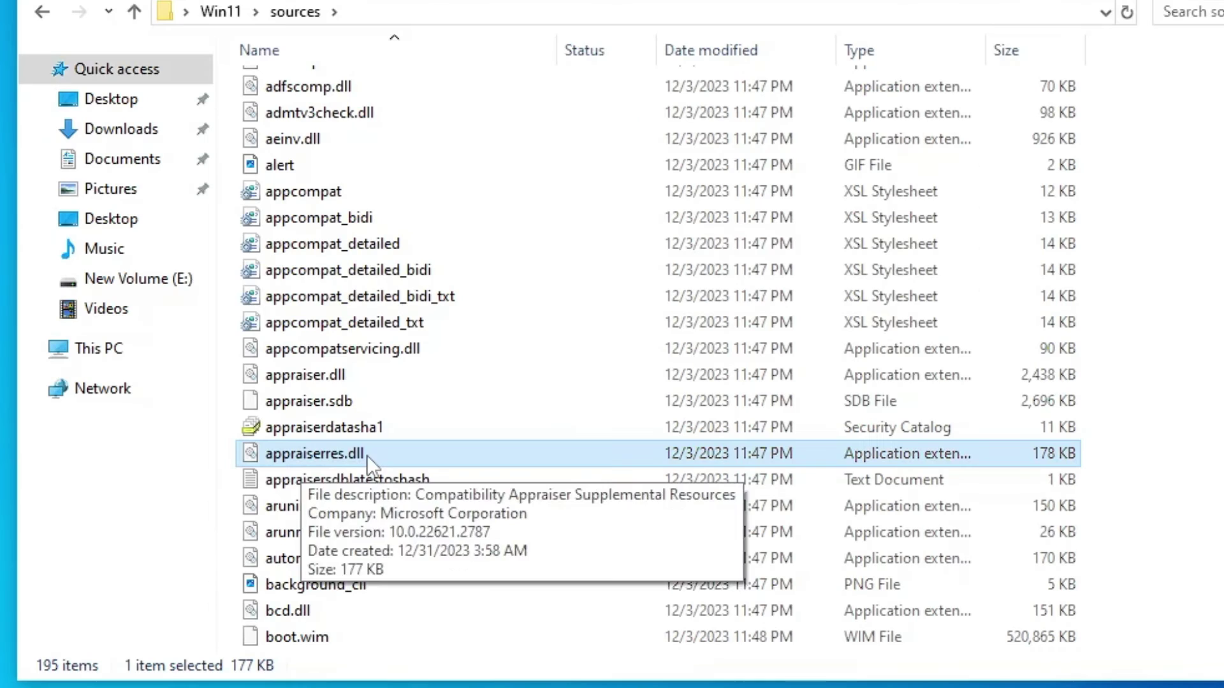
Open appraiserres.dll in Notepad using Open with.
right_click(505, 386)
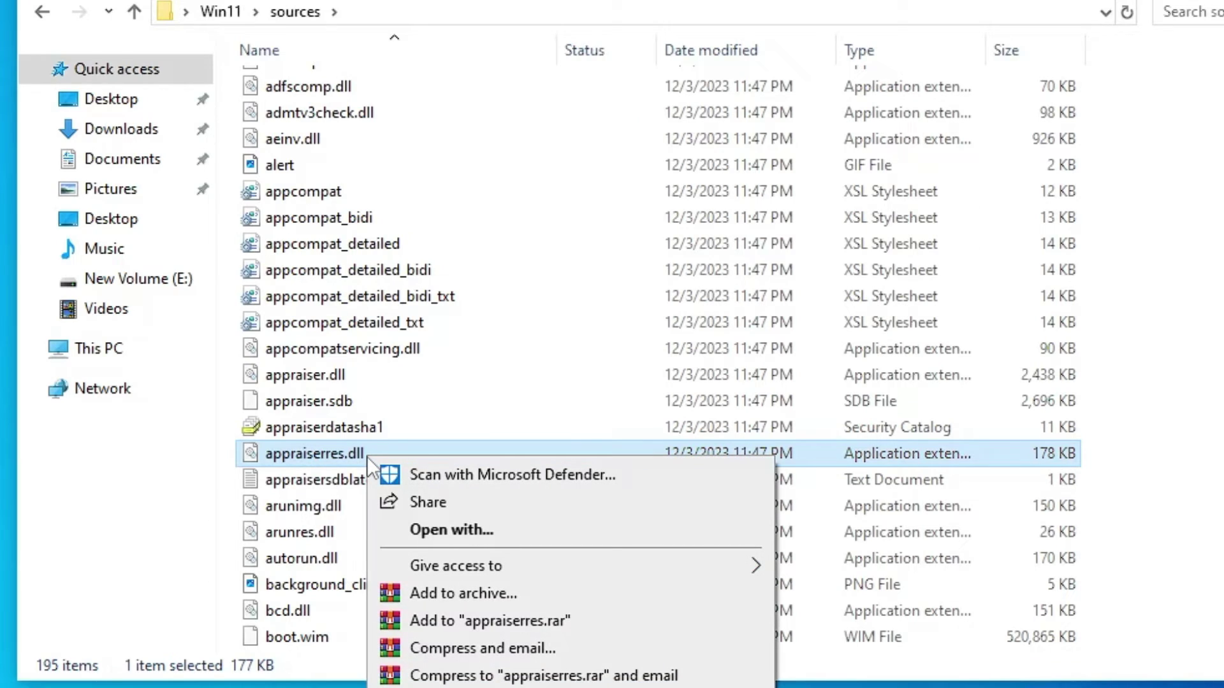
left_click(448, 535)
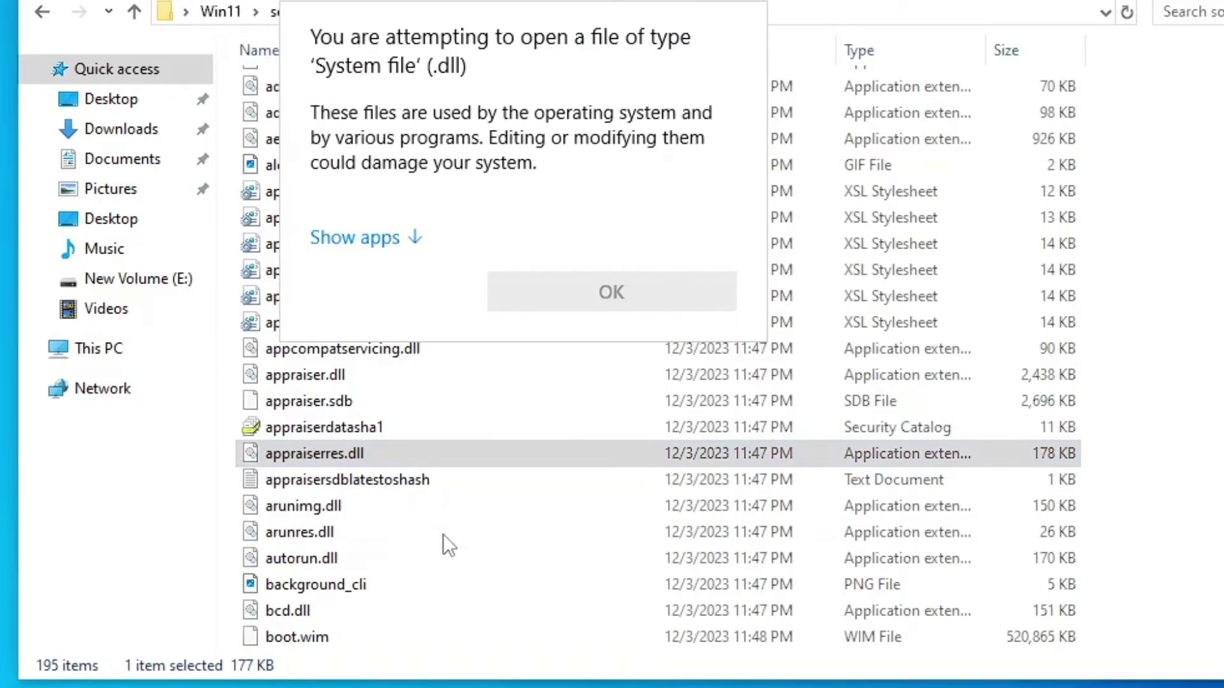
left_click(354, 239)
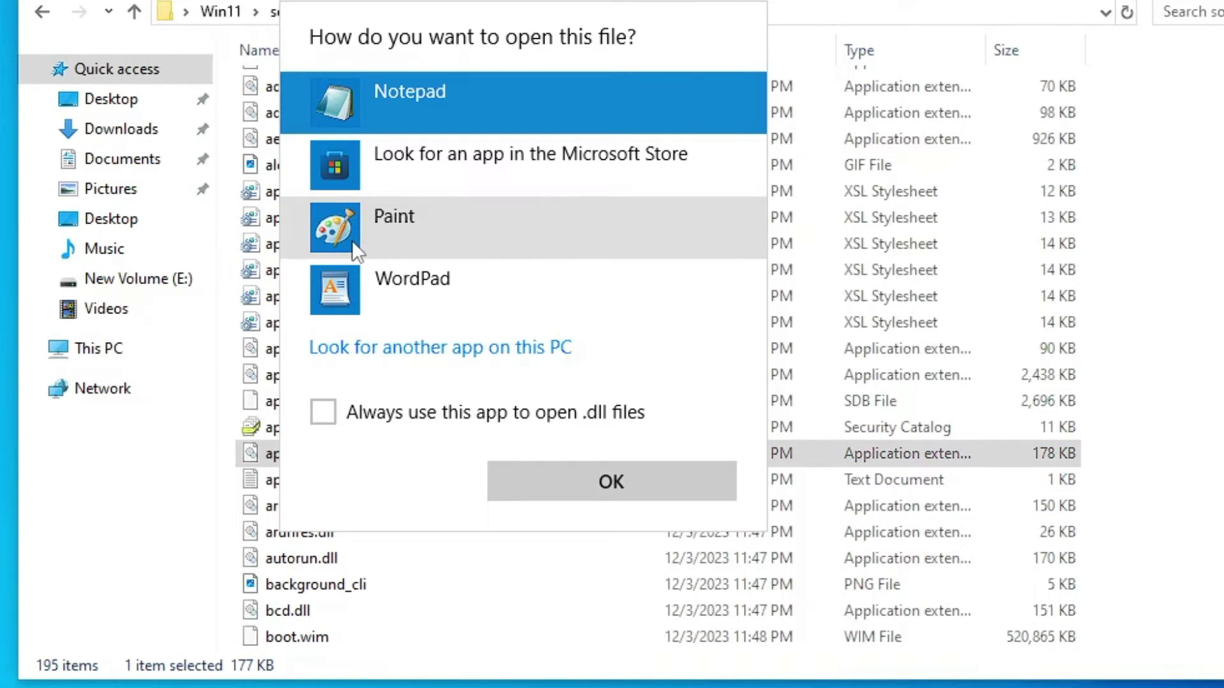
left_click(588, 477)
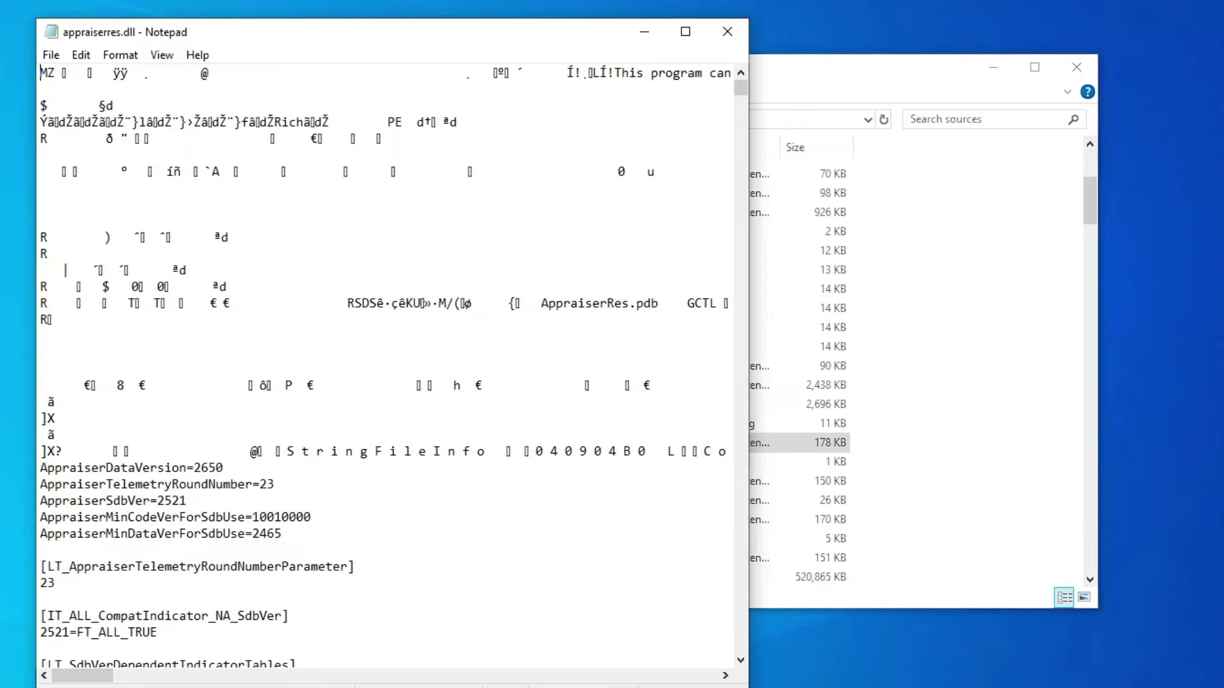
Select and delete all of appraiserres.dll's content in Notepad.
left_click(80, 55)
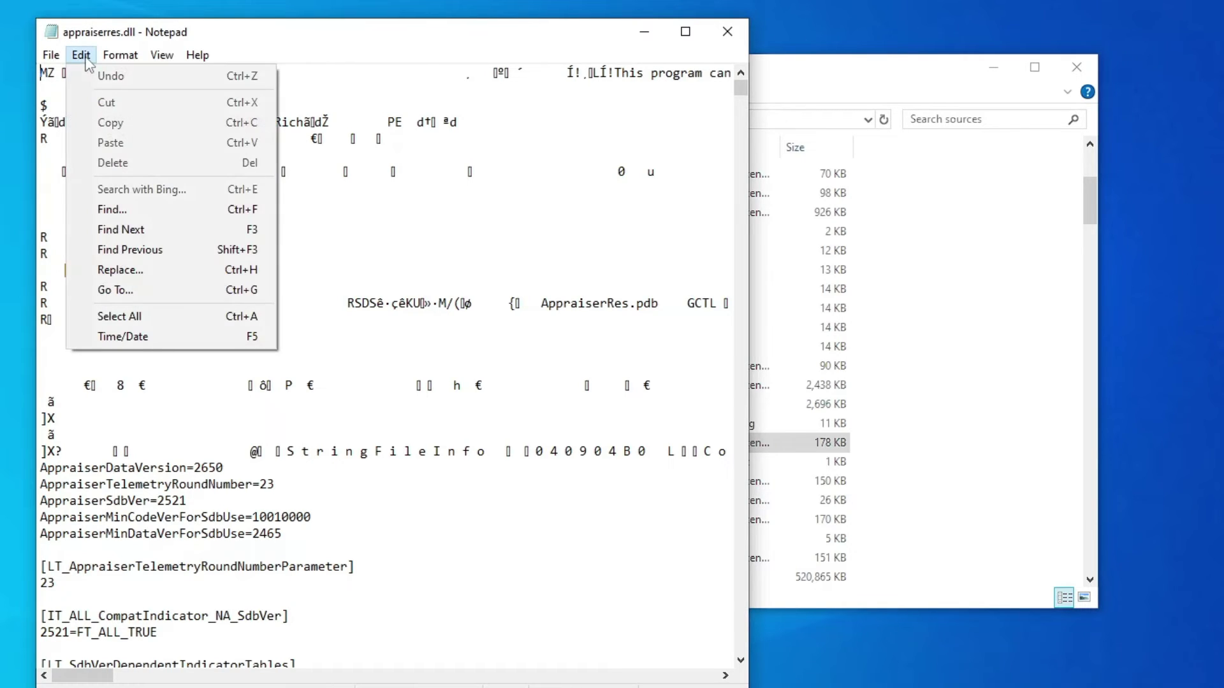
left_click(124, 317)
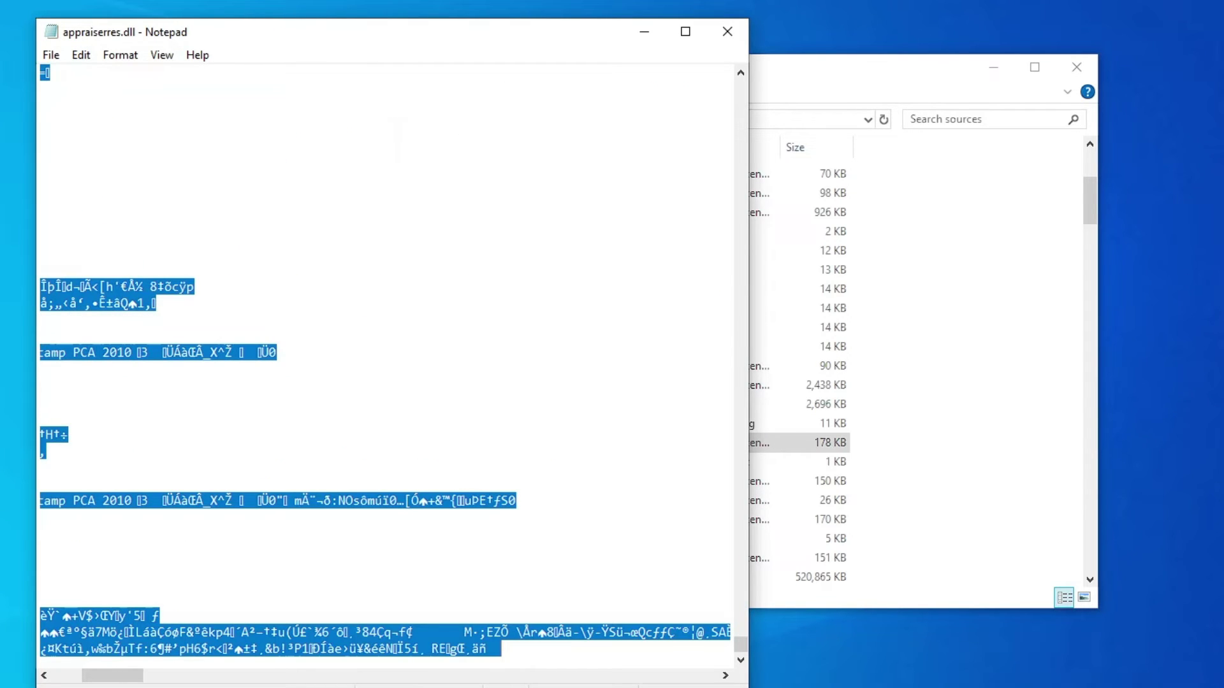
right_click(130, 292)
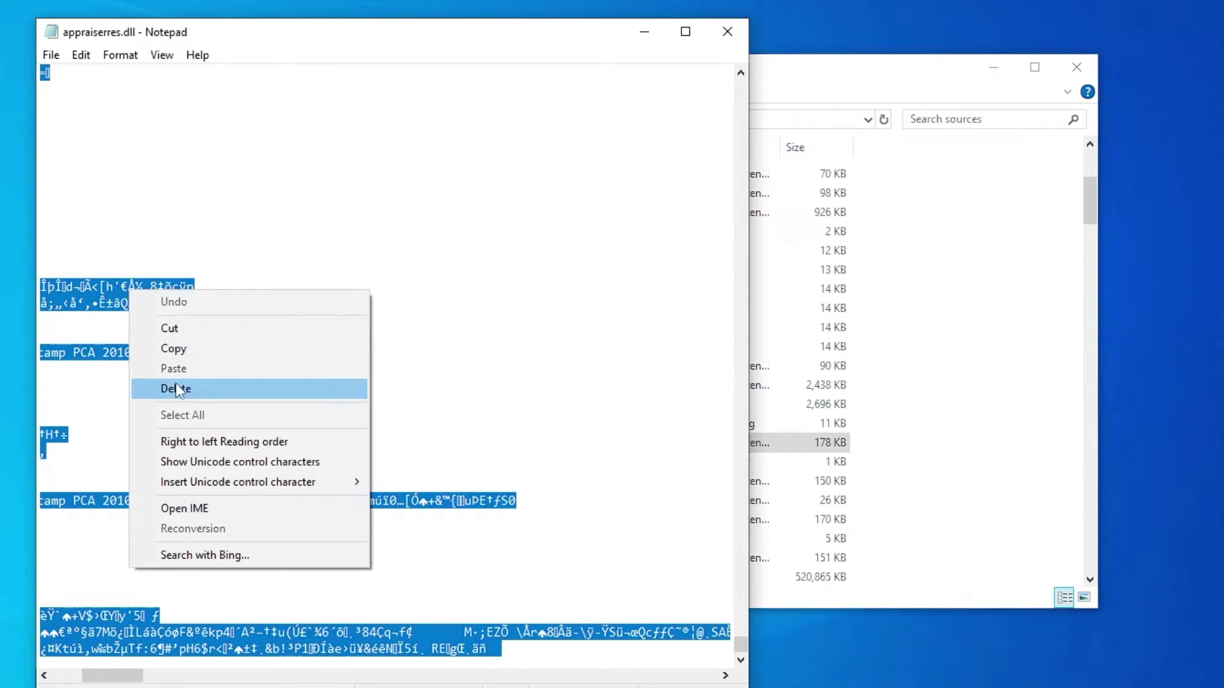
left_click(193, 387)
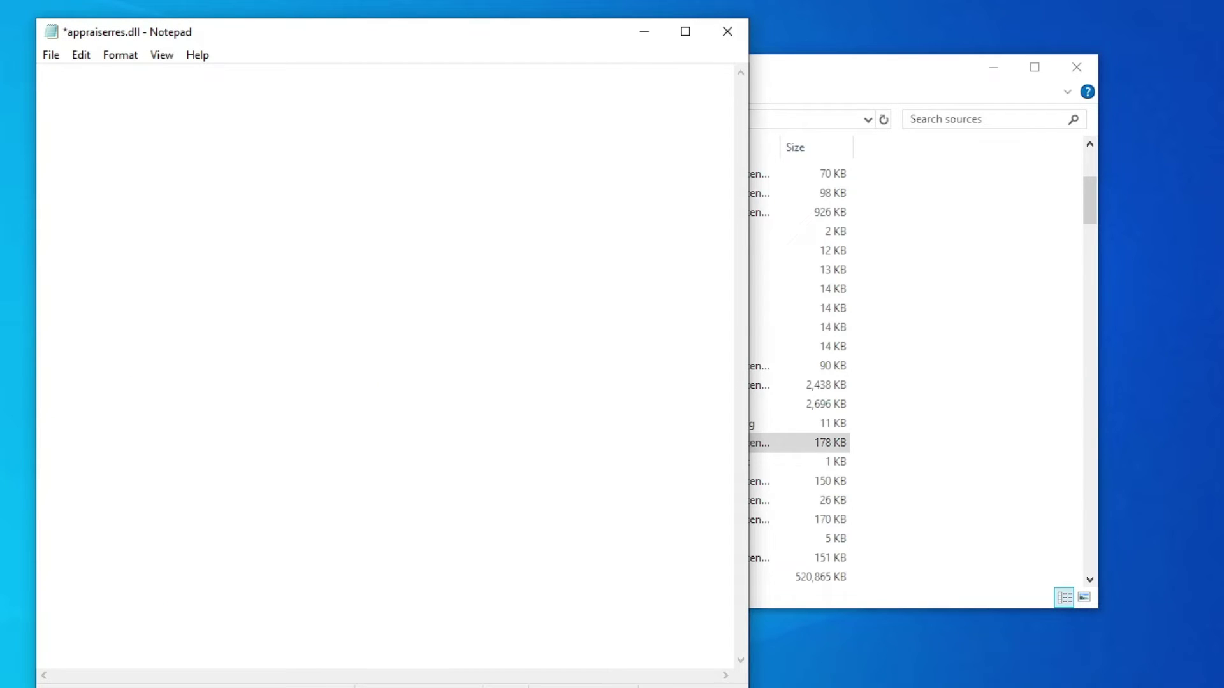
Save the emptied appraiserres.dll and close Notepad.
left_click(51, 56)
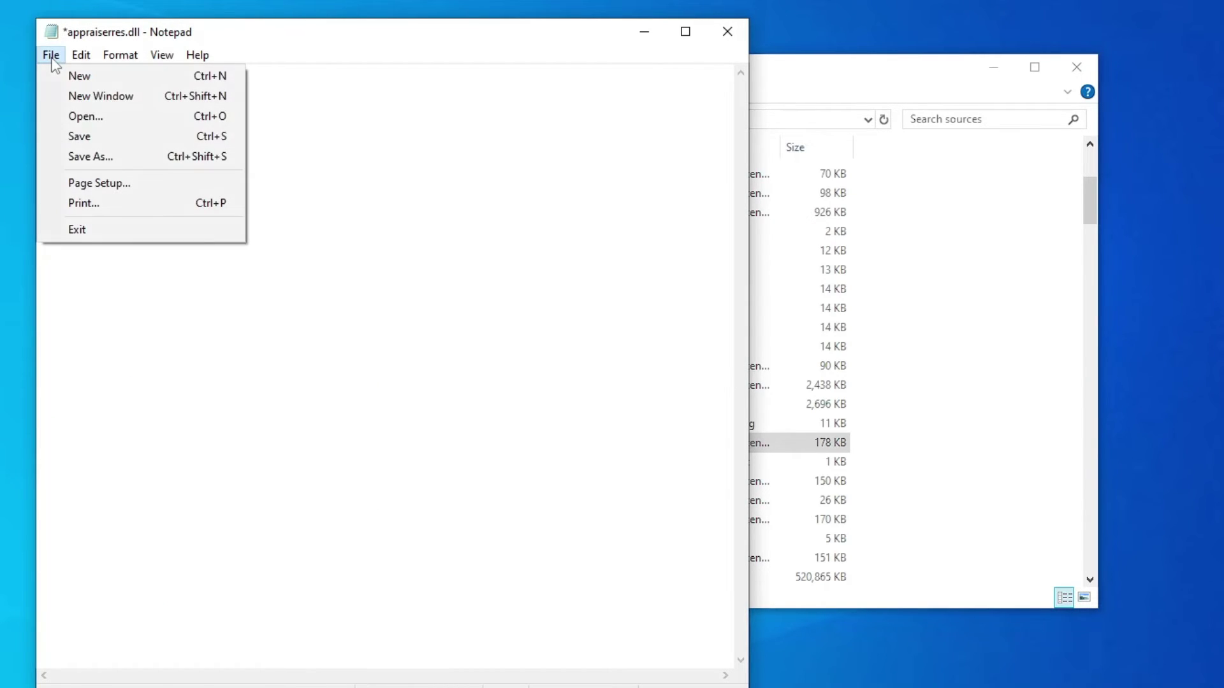
left_click(82, 137)
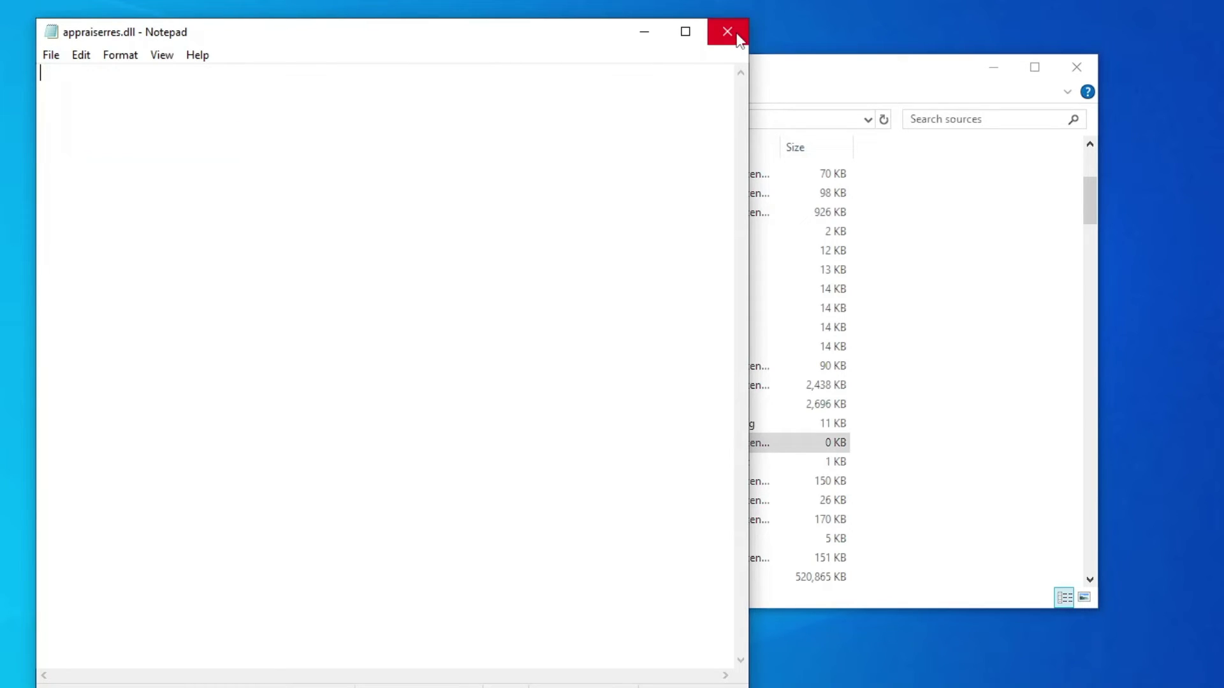
left_click(737, 36)
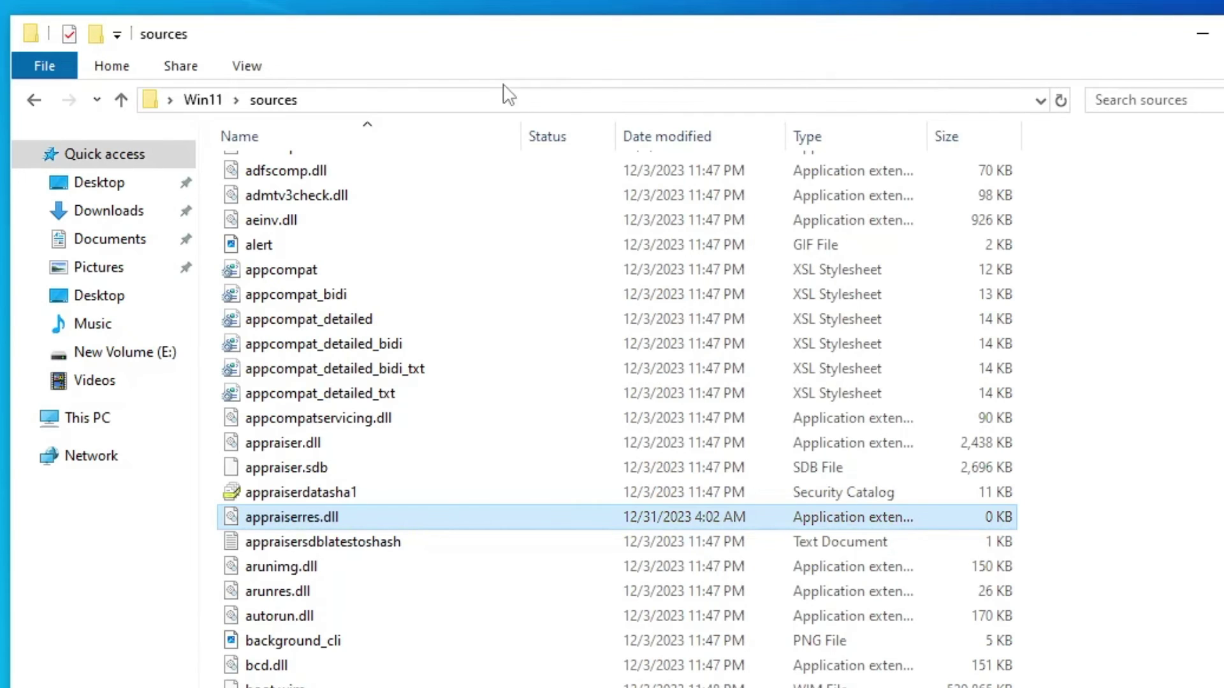
Relaunch setup from Win11 as administrator and set update downloads to Not right now.
left_click(38, 103)
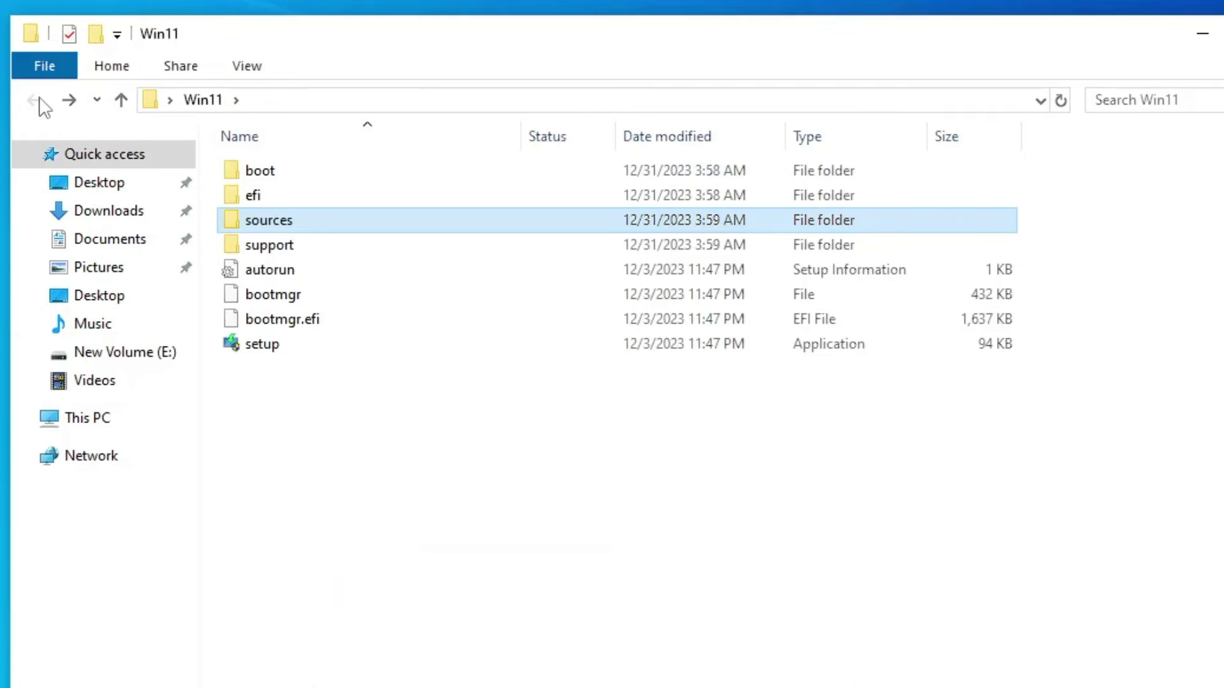
left_click(263, 349)
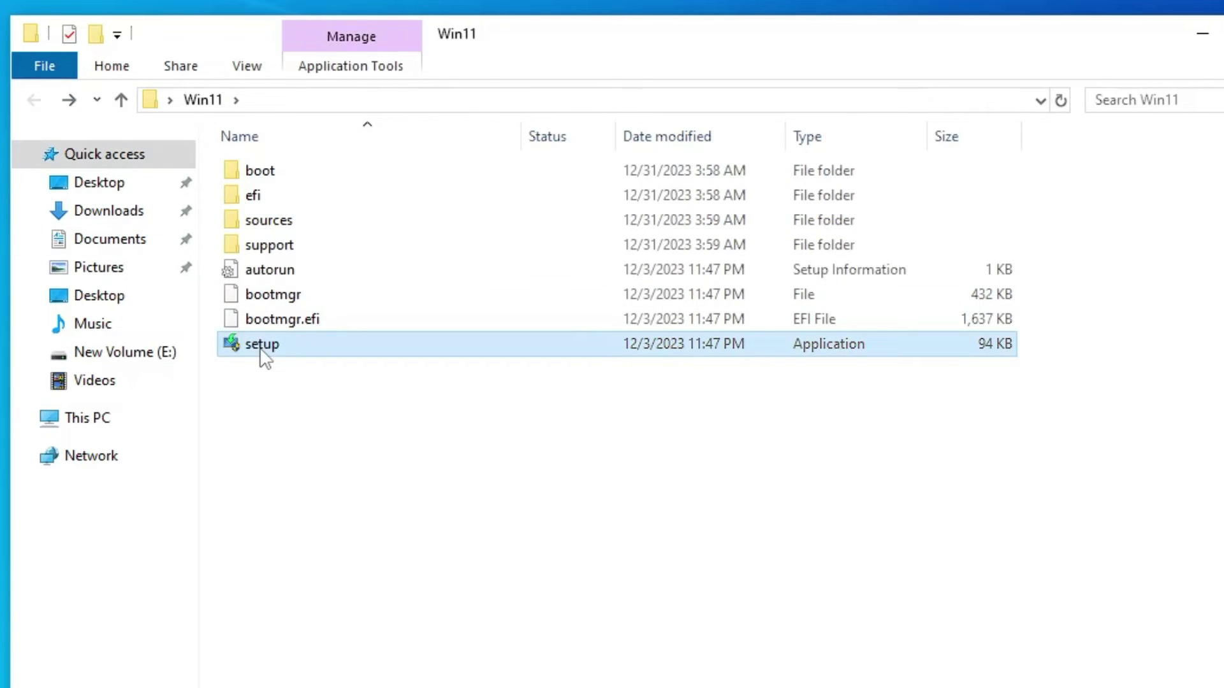
double_click(260, 349)
left_click(339, 566)
left_click(1196, 40)
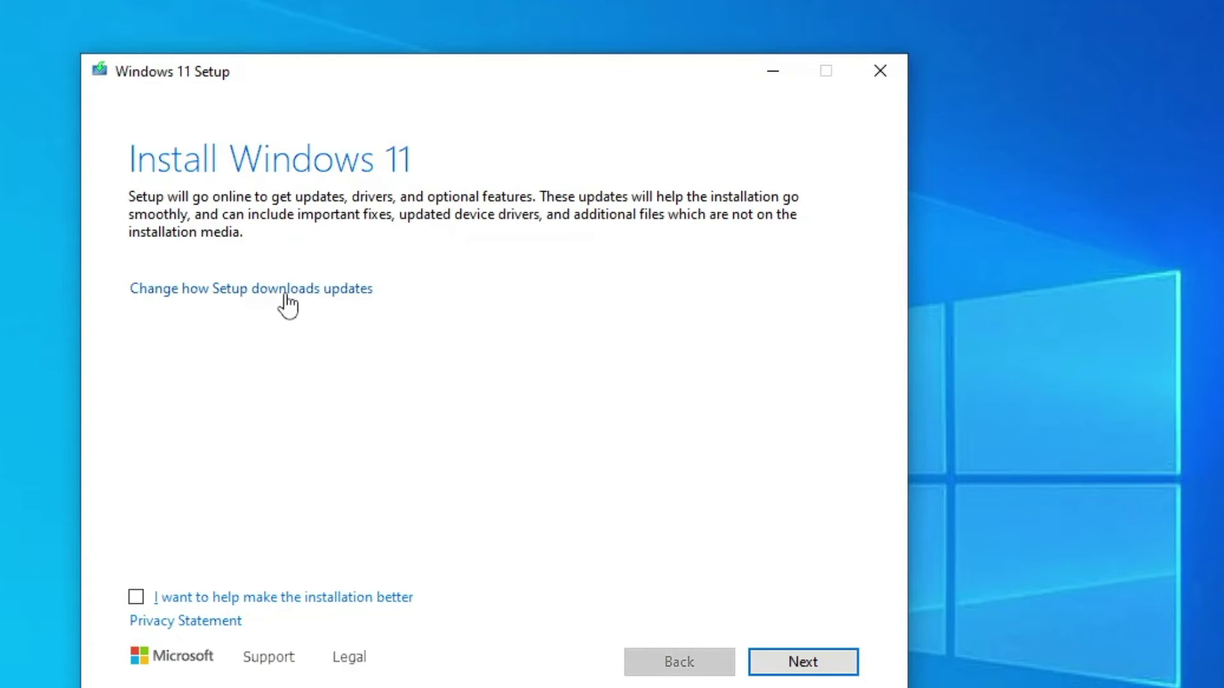
left_click(288, 300)
left_click(205, 341)
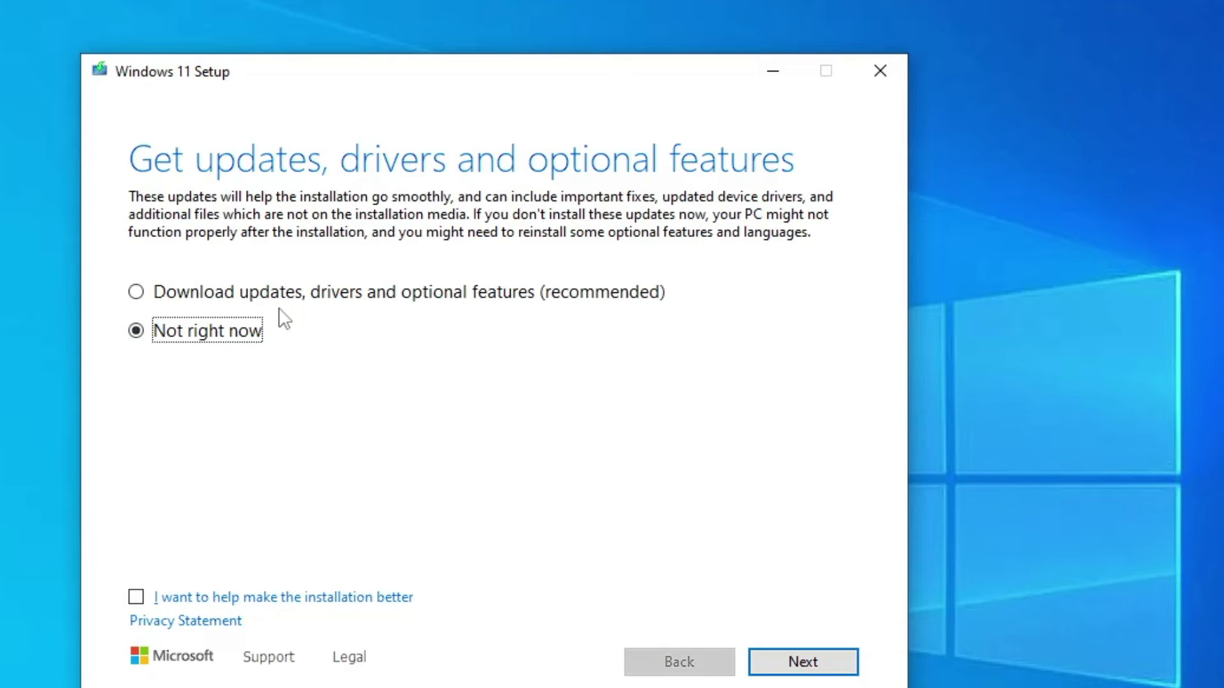
Skip the updates choice, accept the license terms, and install Windows 11 Pro keeping files and apps.
left_click(796, 666)
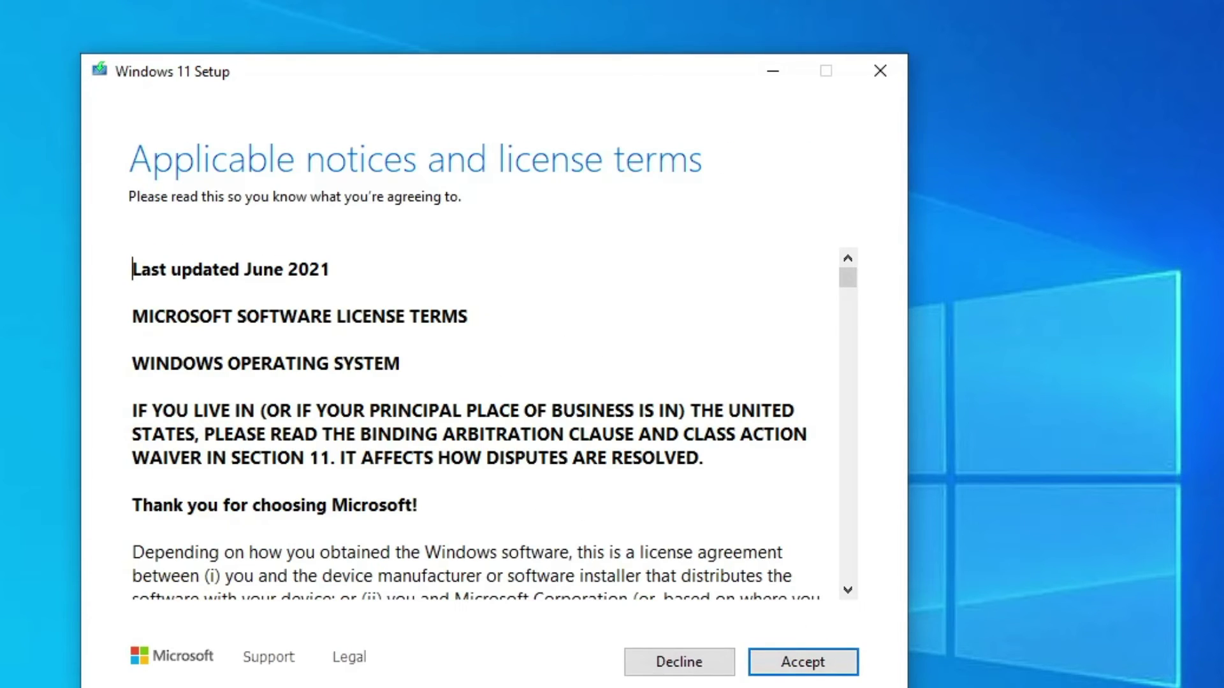
left_click(788, 663)
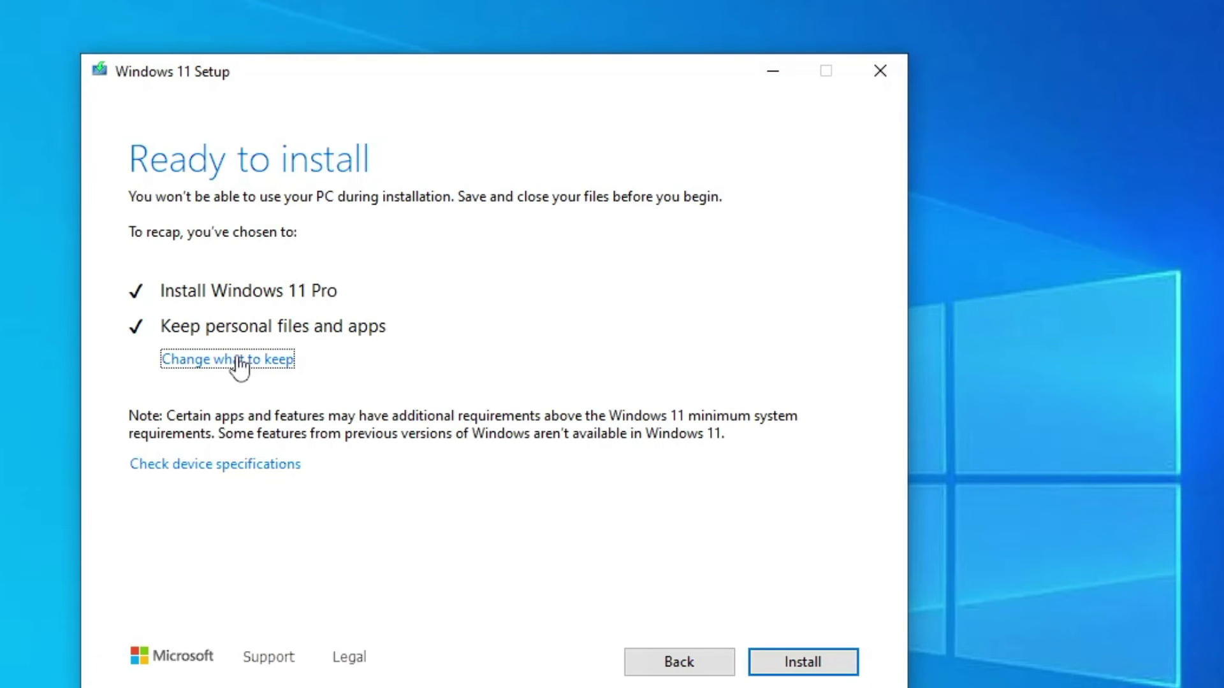
left_click(793, 667)
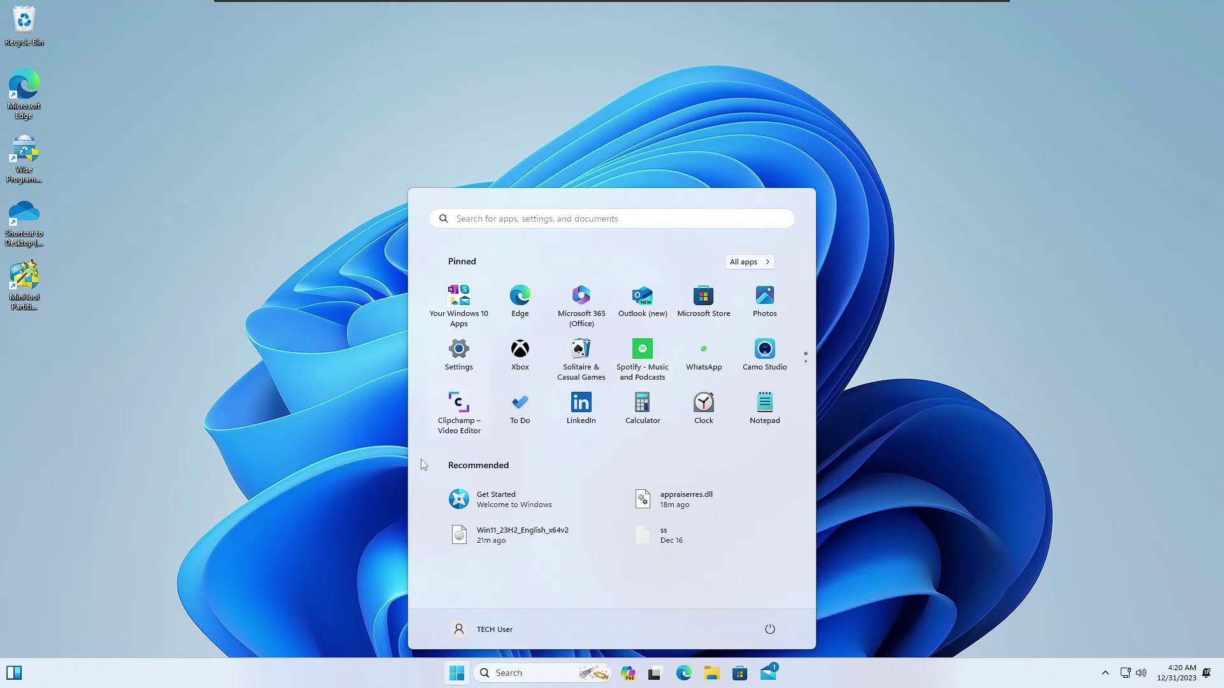
Dismiss the Start menu to reveal the desktop with the Win11 folder.
left_click(458, 672)
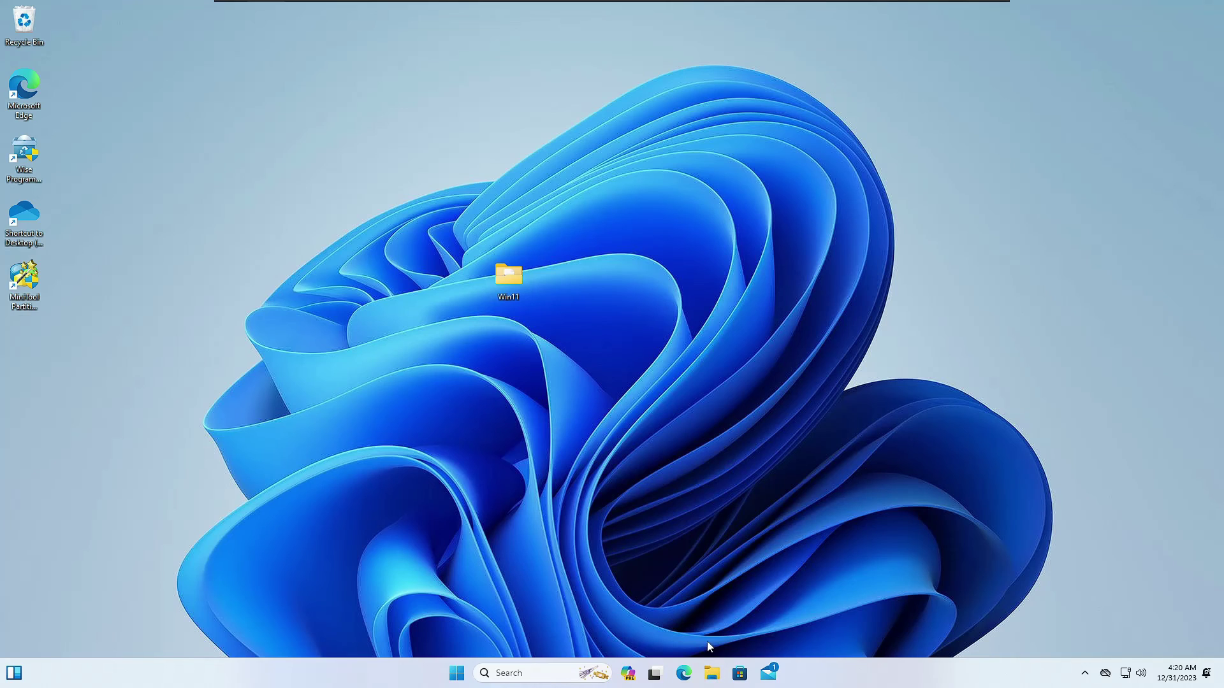
Permanently delete the Win11_23H2_English_x64v2 ISO from Downloads, then close File Explorer.
key("super+e")
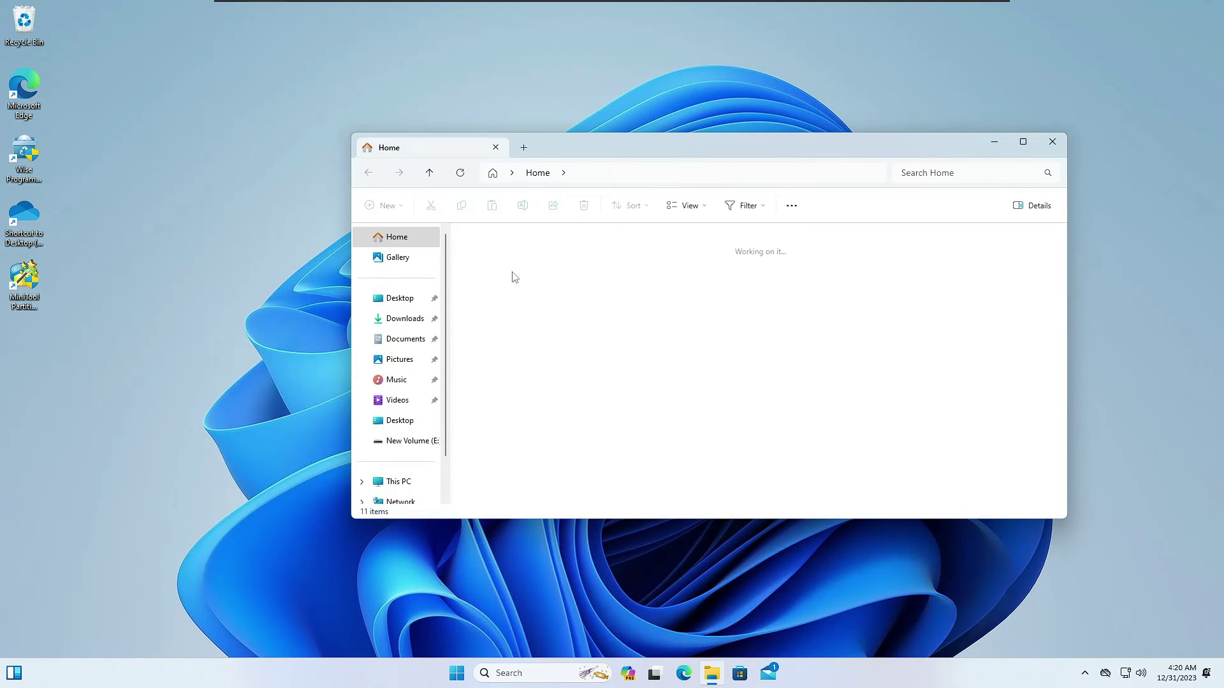
left_click(404, 318)
left_click(510, 273)
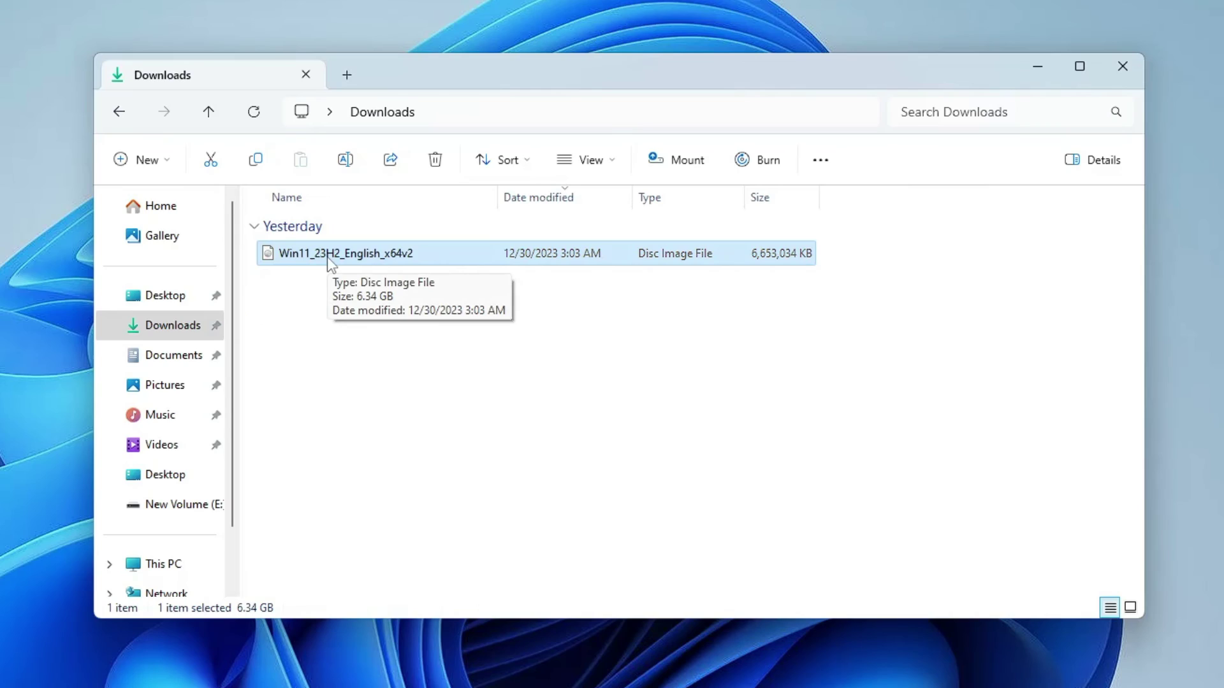
key("shift+Delete")
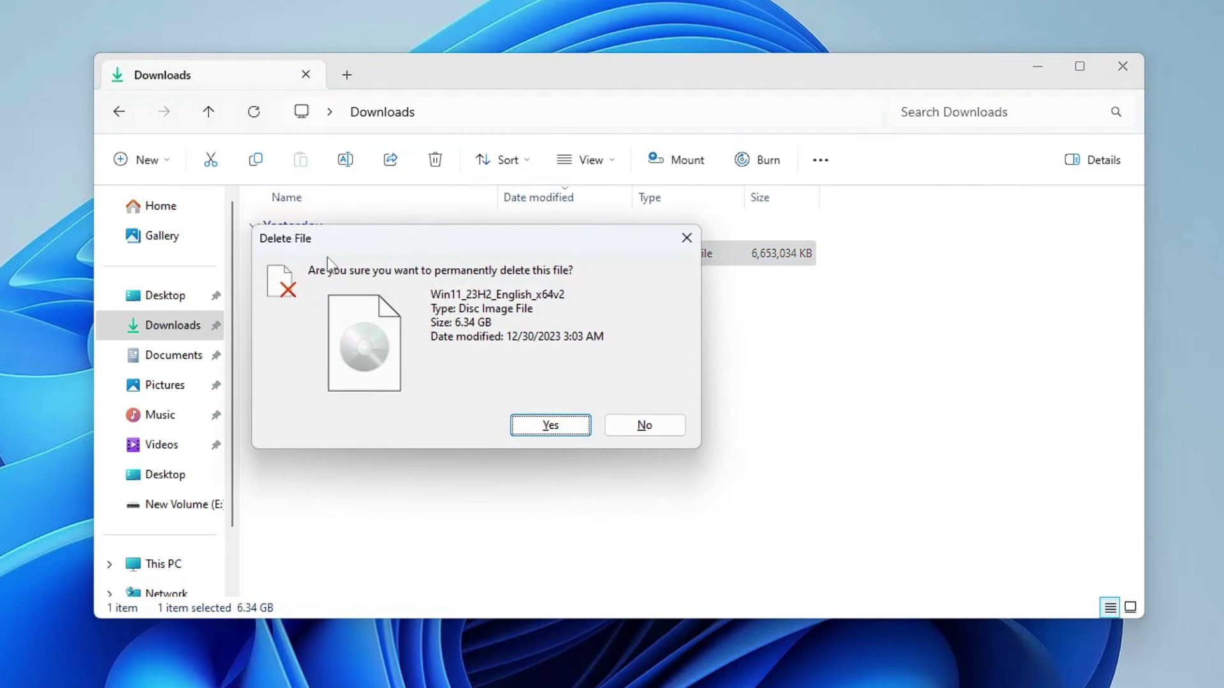
left_click(552, 425)
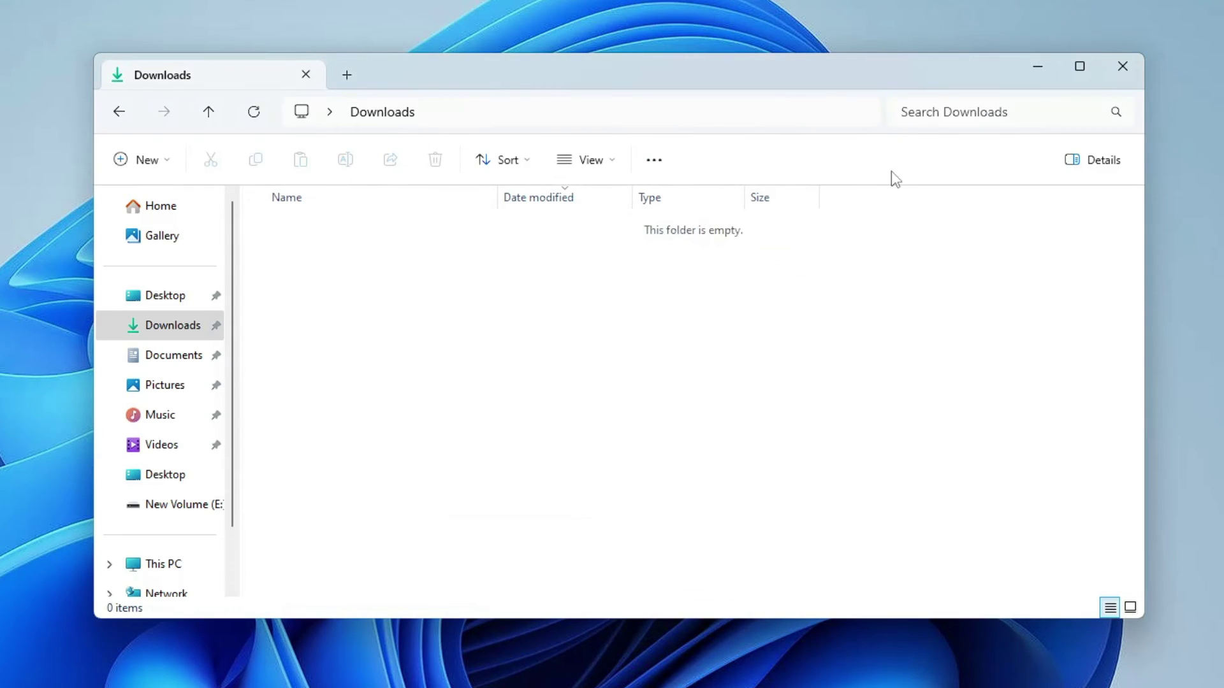
left_click(1121, 66)
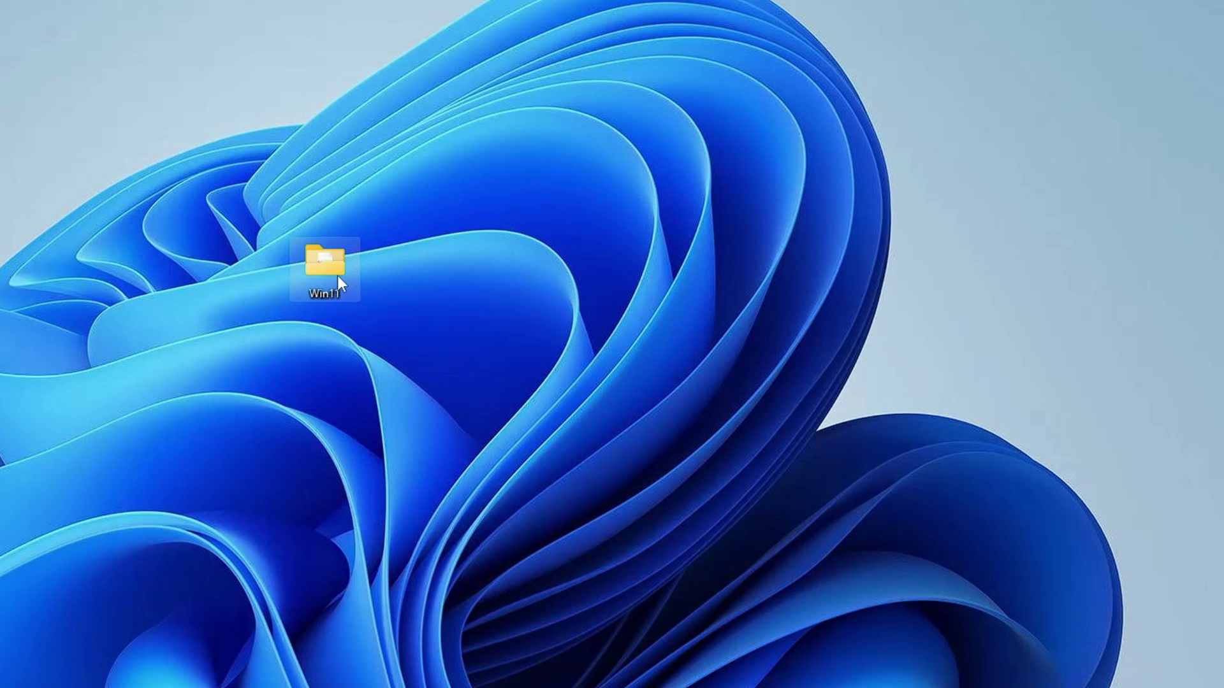
mouse_move(338, 285)
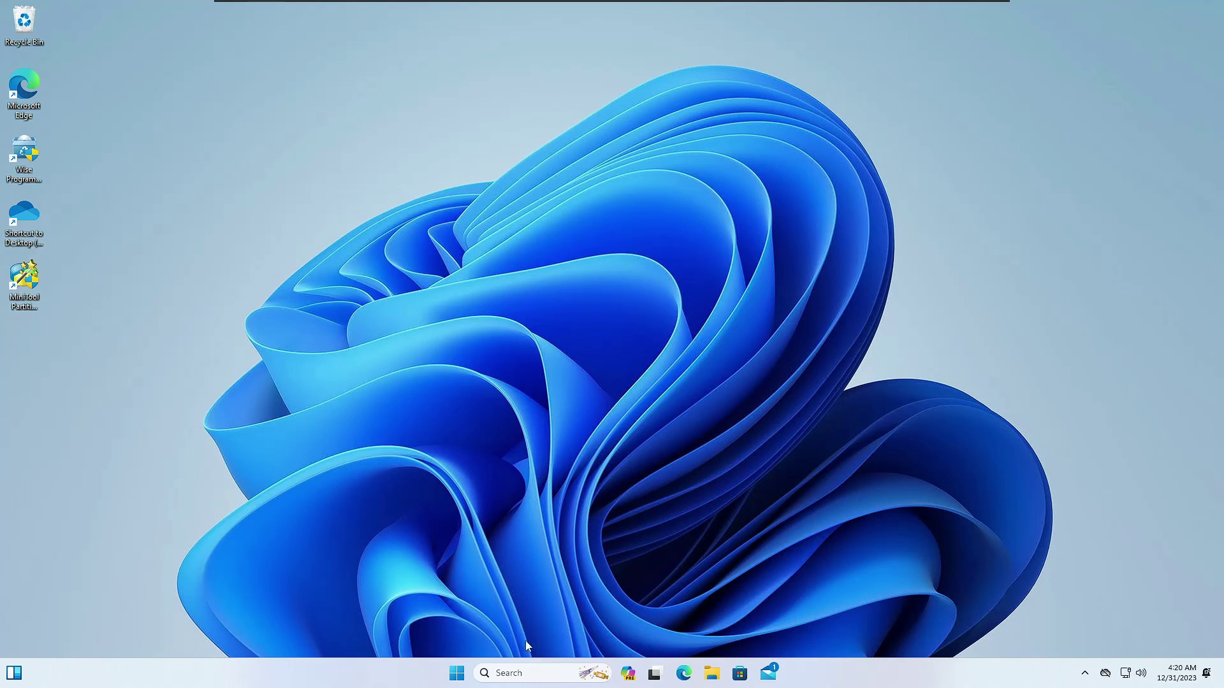
Search 'about' to open About your PC and highlight the version value 23H2.
left_click(518, 674)
type("abo")
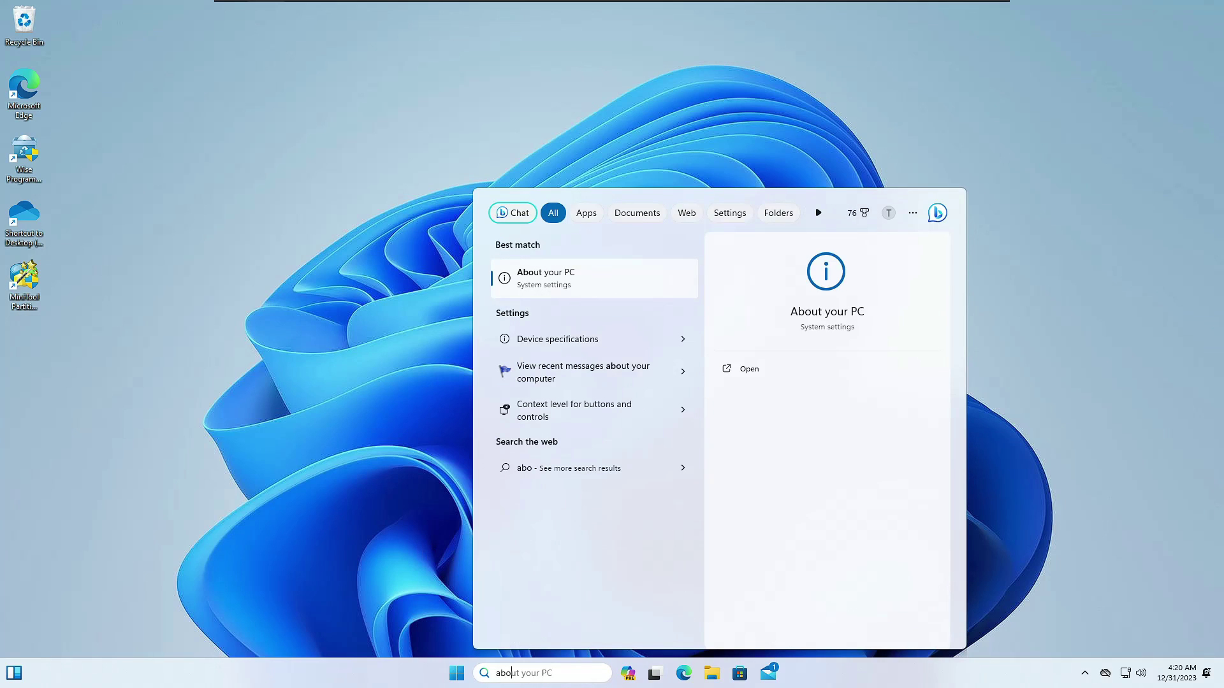
type("ut")
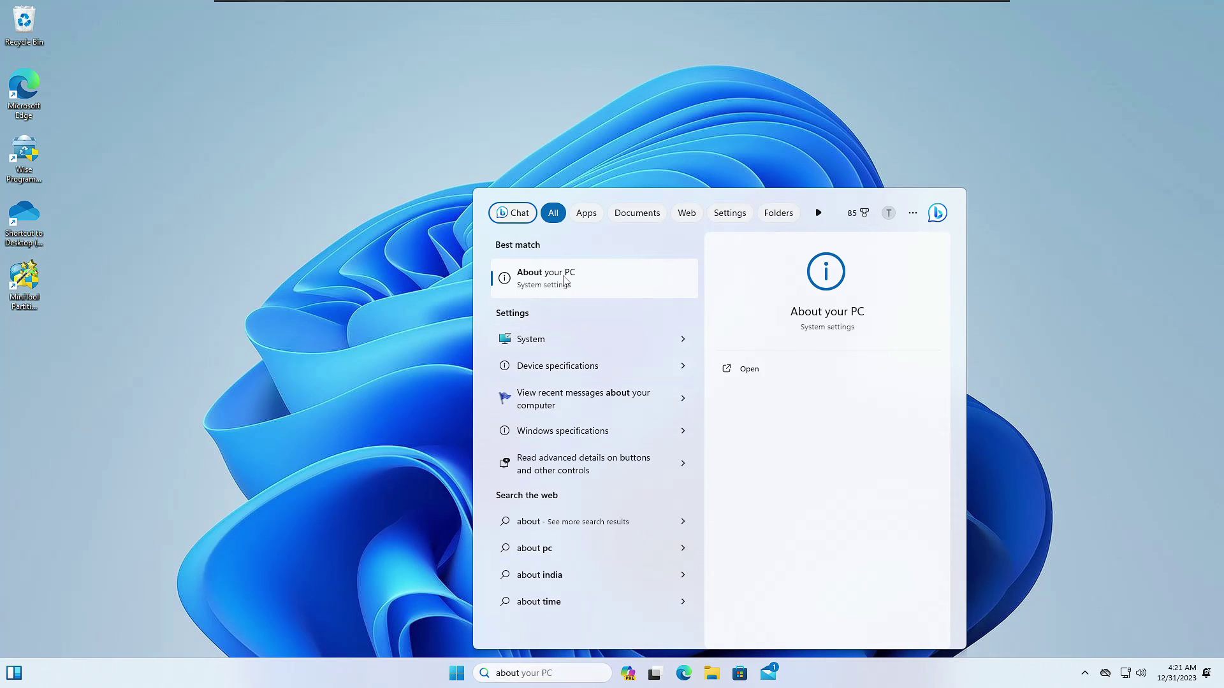
left_click(564, 281)
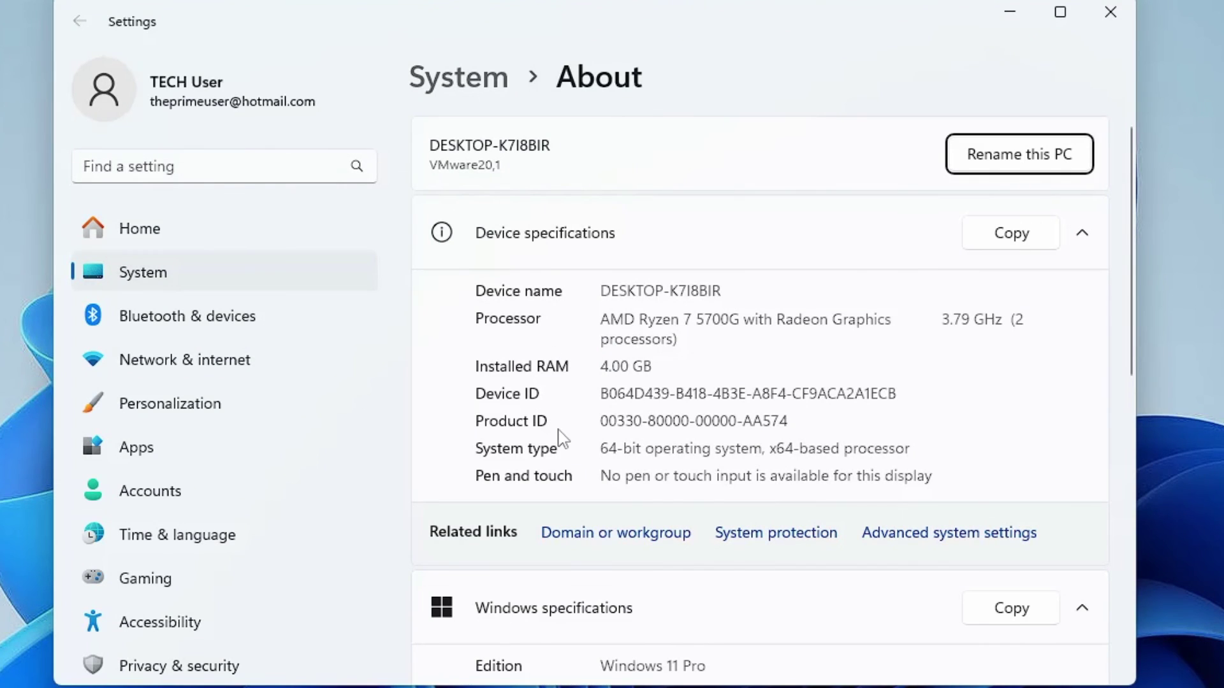
scroll(559, 435, "down", 4)
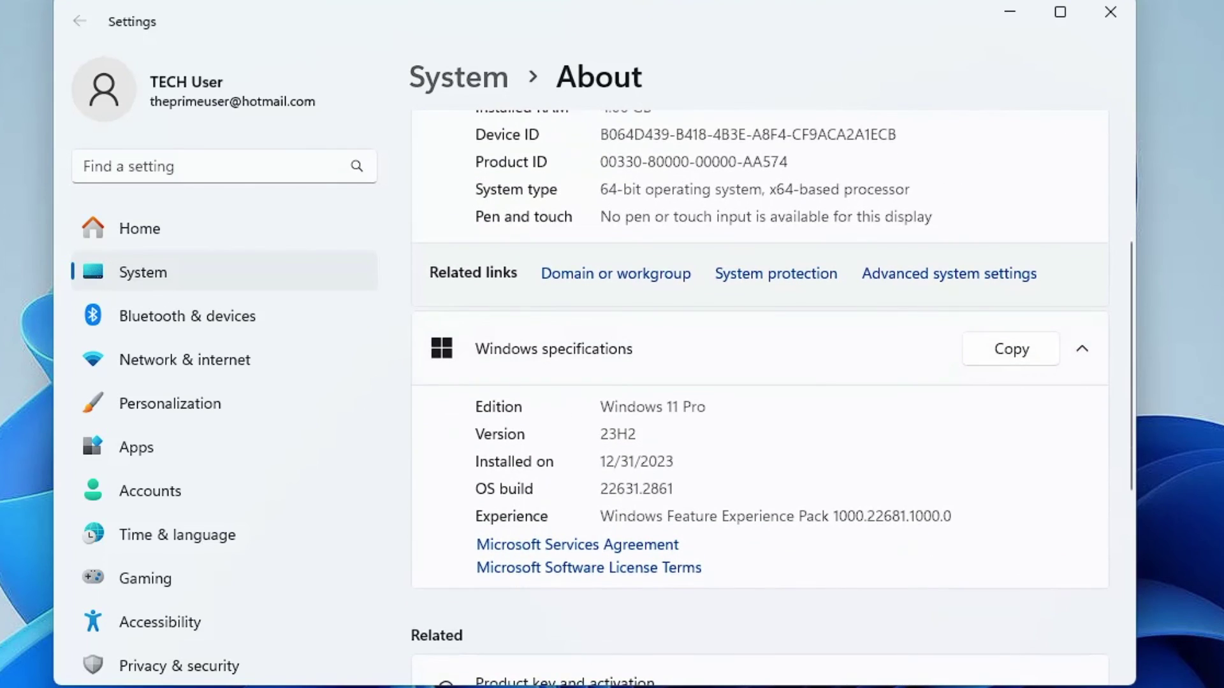
left_click_drag(599, 434, 637, 434)
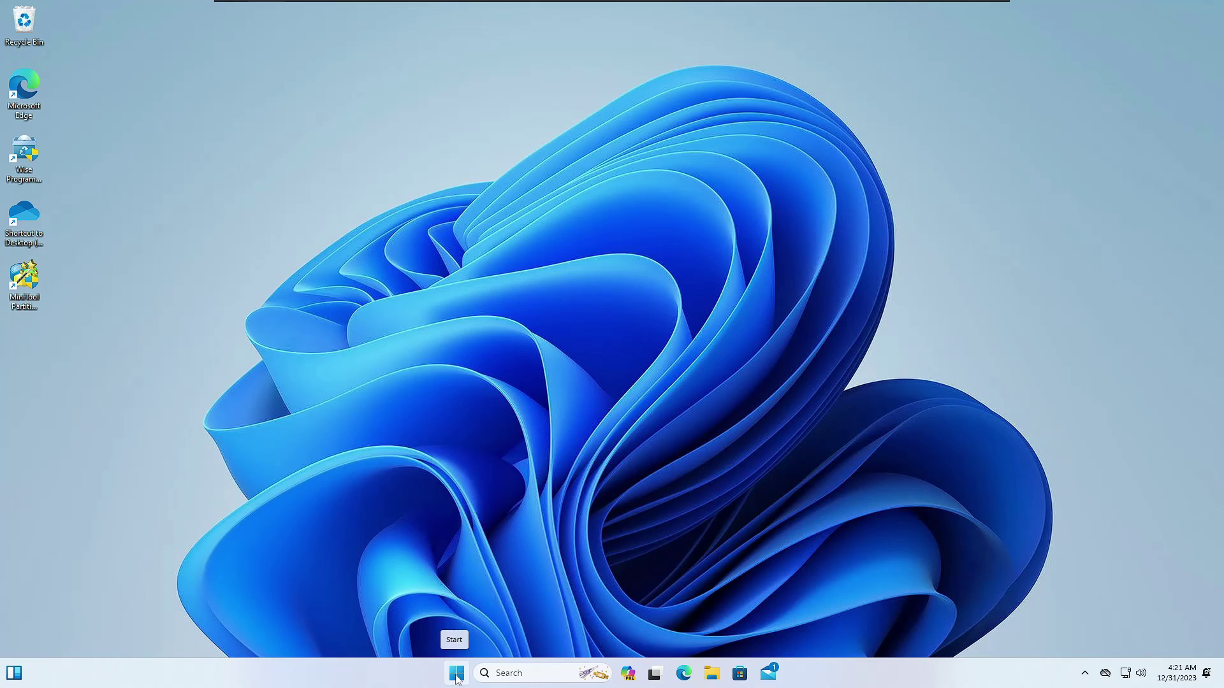
right_click(456, 674)
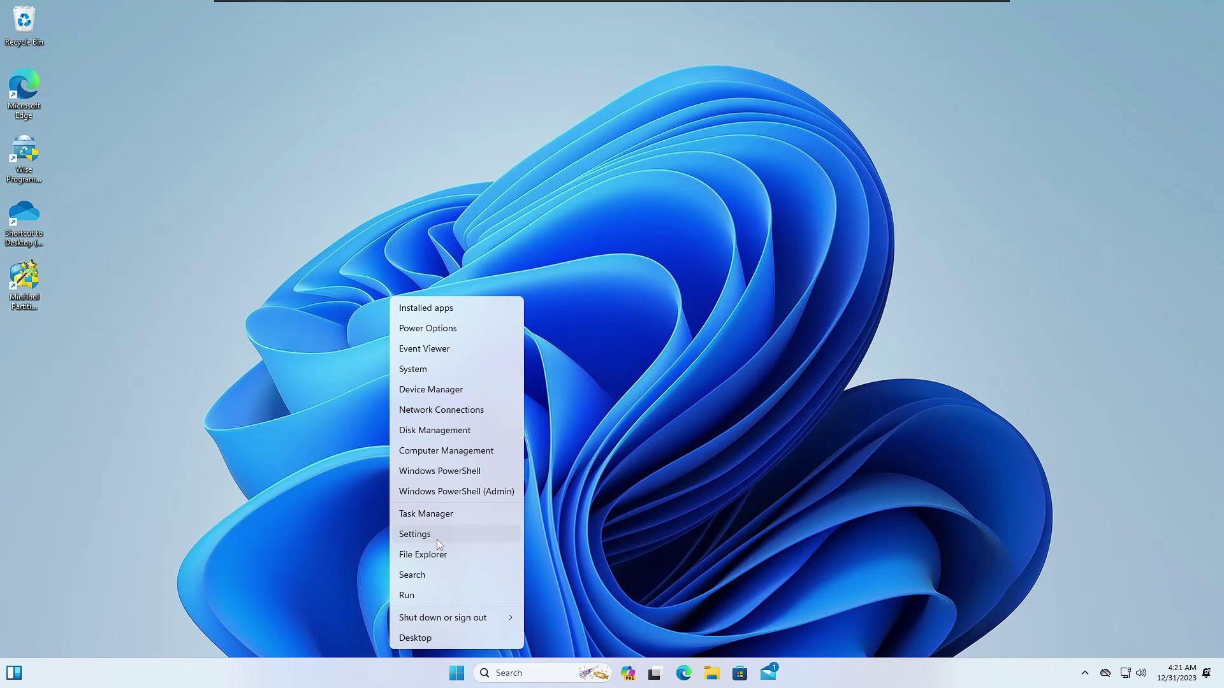
From the Start quick links, open Settings' Windows Update page and check for updates.
left_click(437, 539)
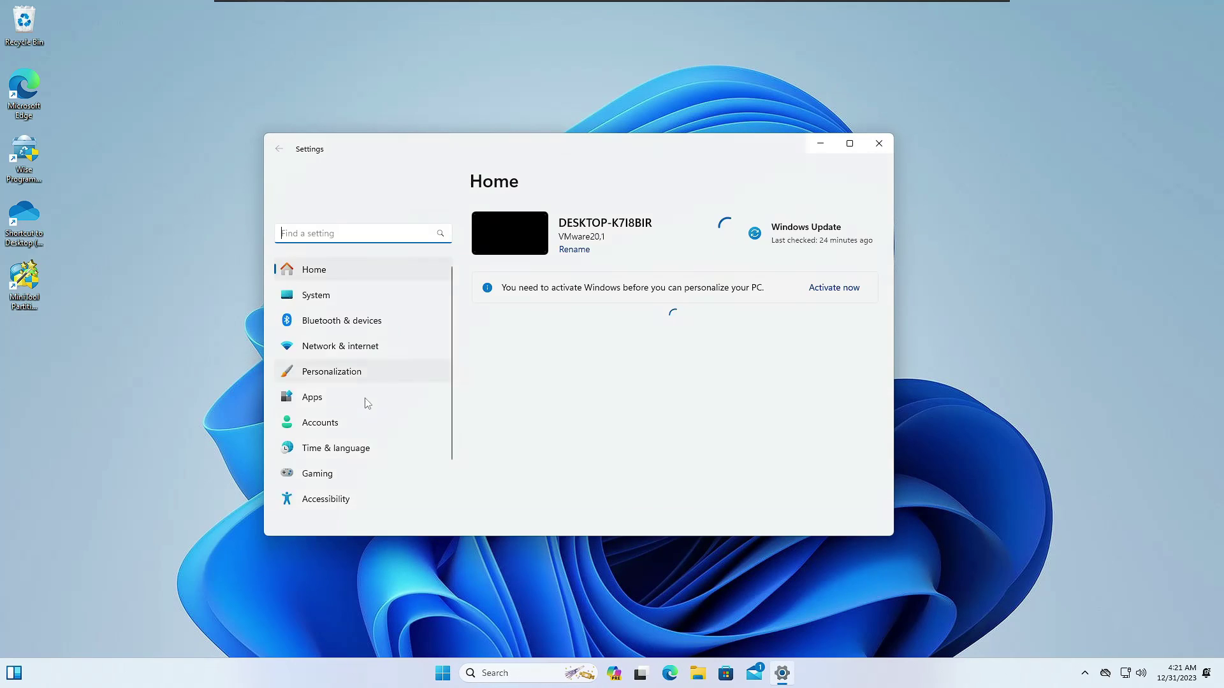
scroll(366, 403, "down", 2)
left_click(350, 520)
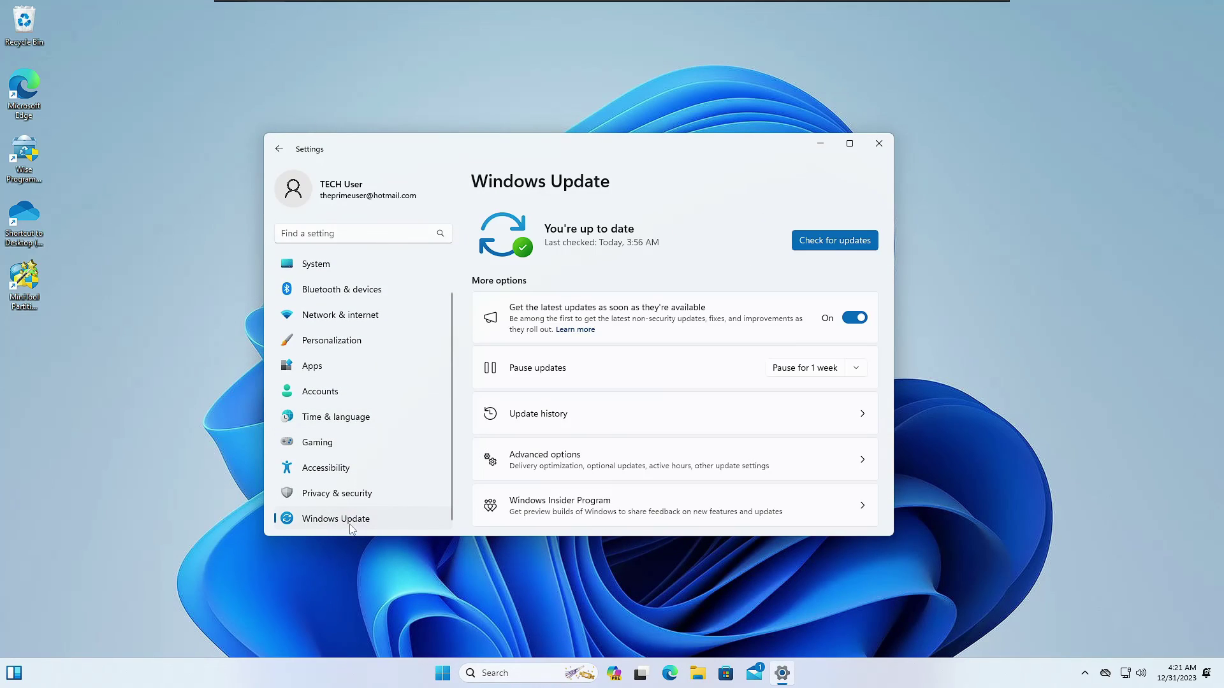
left_click(825, 241)
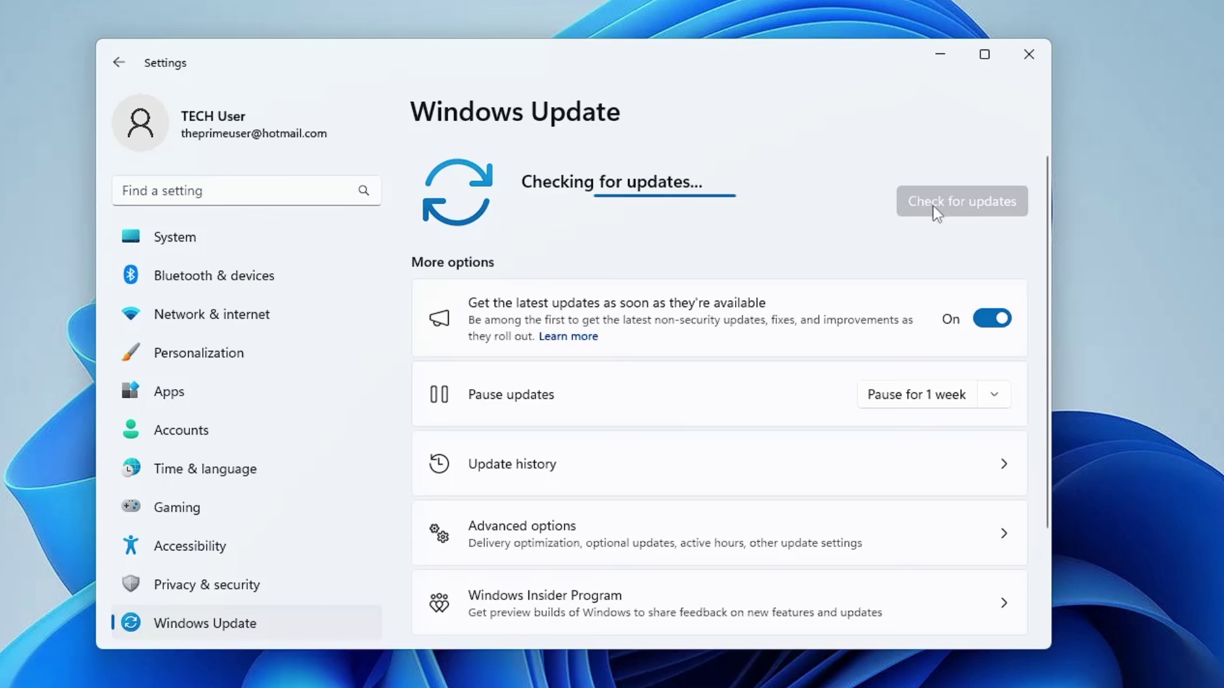